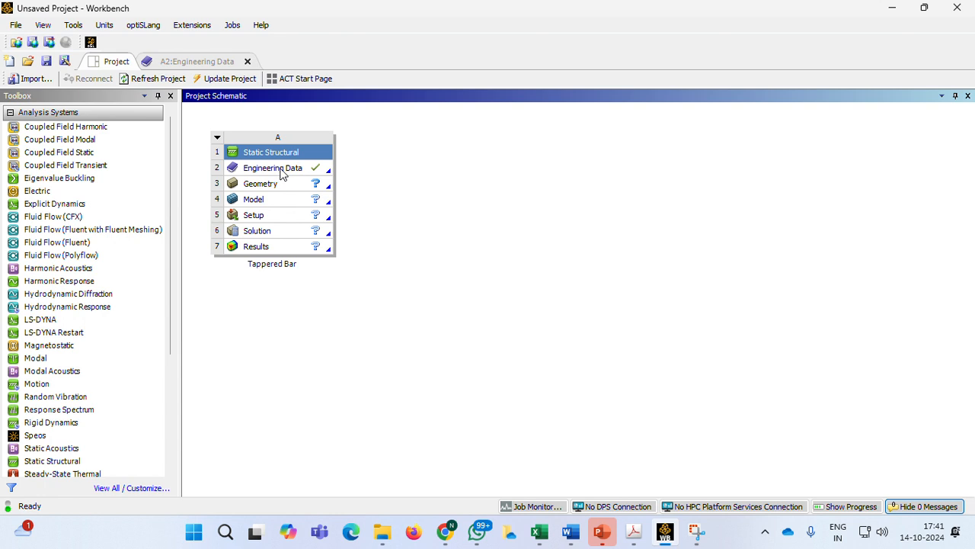
Open the Engineering Data of the Static Structural system, review the Structural Steel properties, and return to the project schematic
left_click(282, 173)
right_click(282, 174)
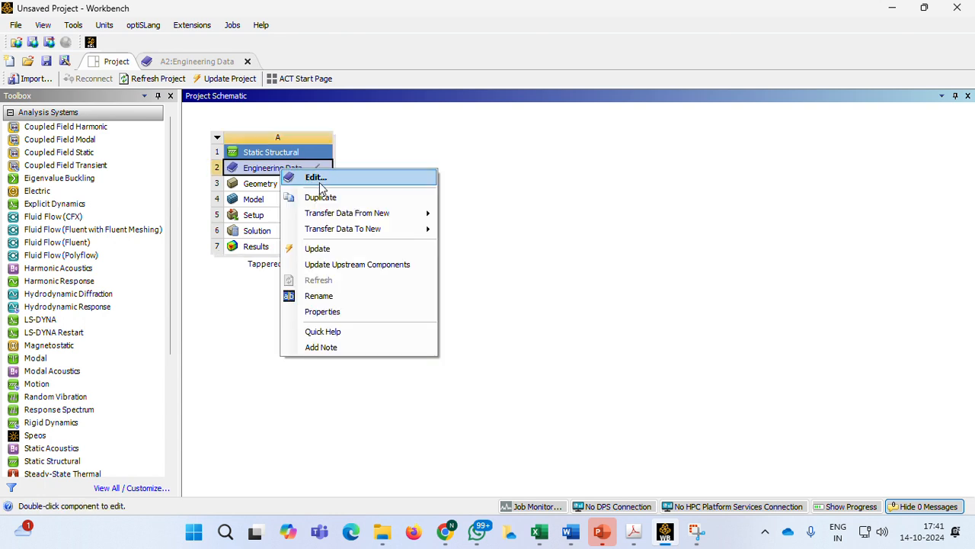
left_click(317, 179)
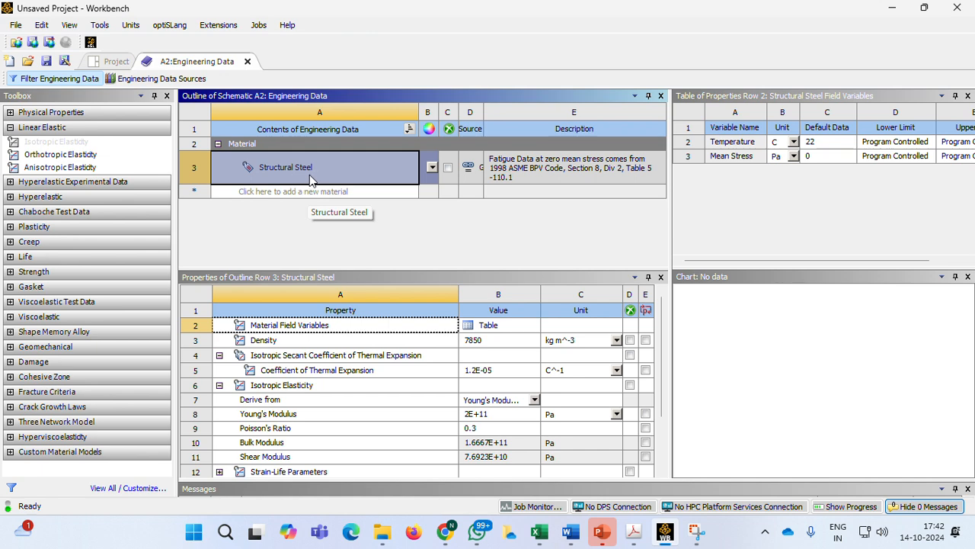
left_click(117, 62)
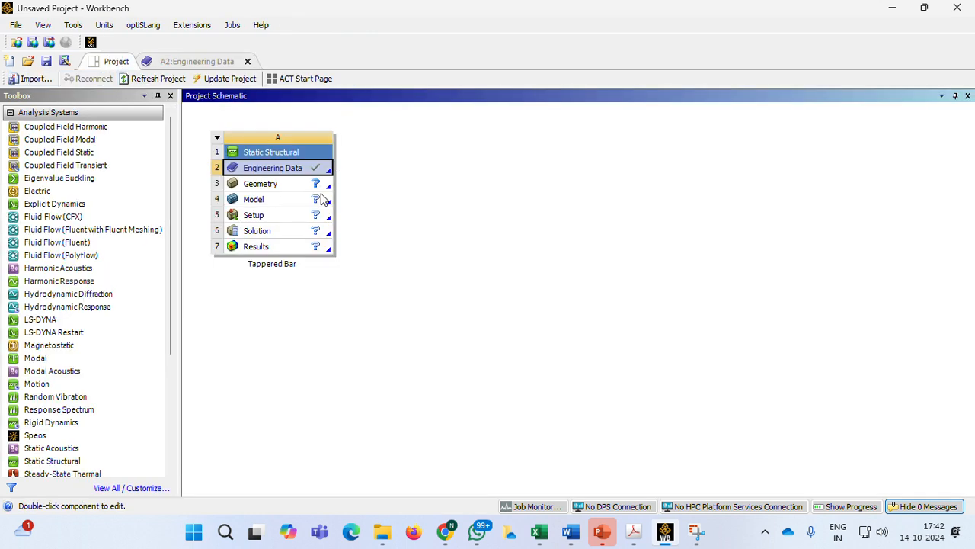
Create a new DesignModeler geometry for the Tappered Bar system
left_click(272, 187)
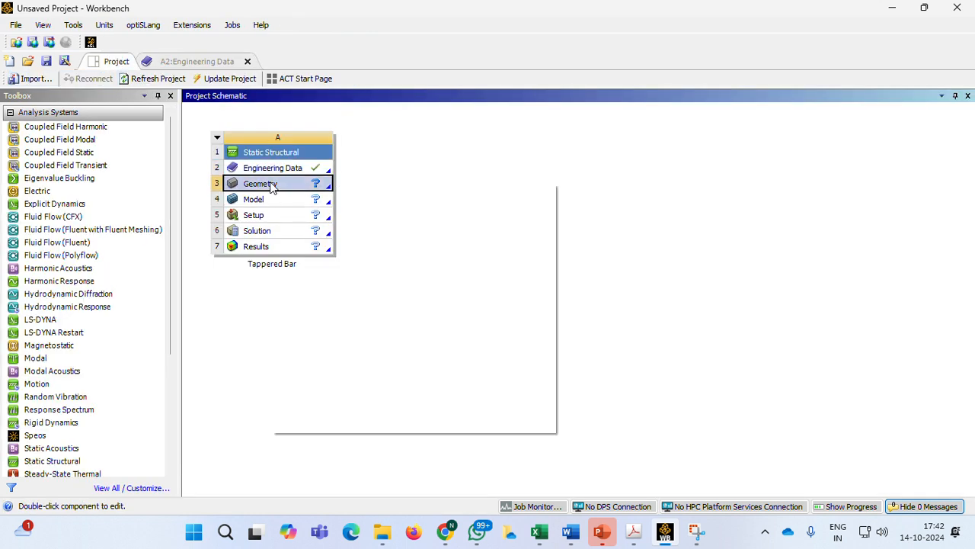
right_click(271, 185)
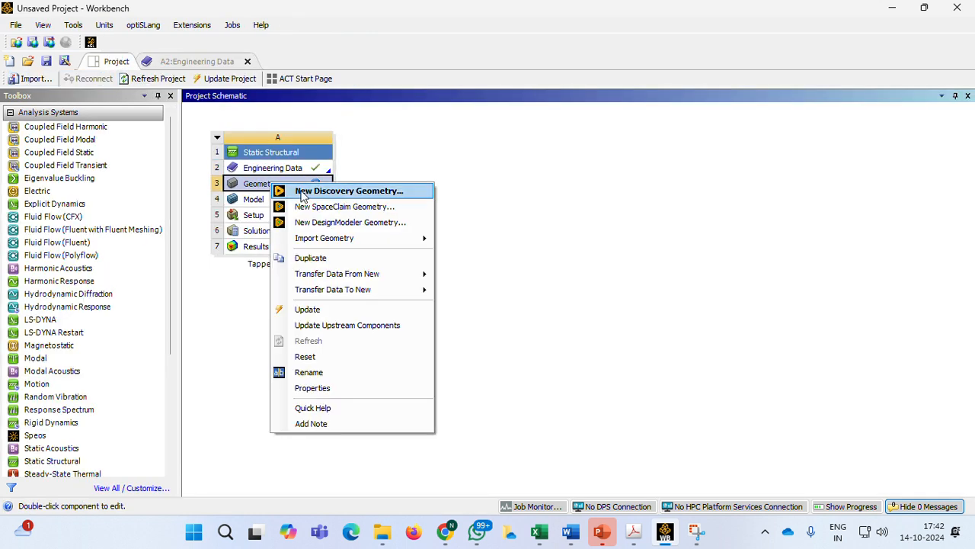
left_click(346, 222)
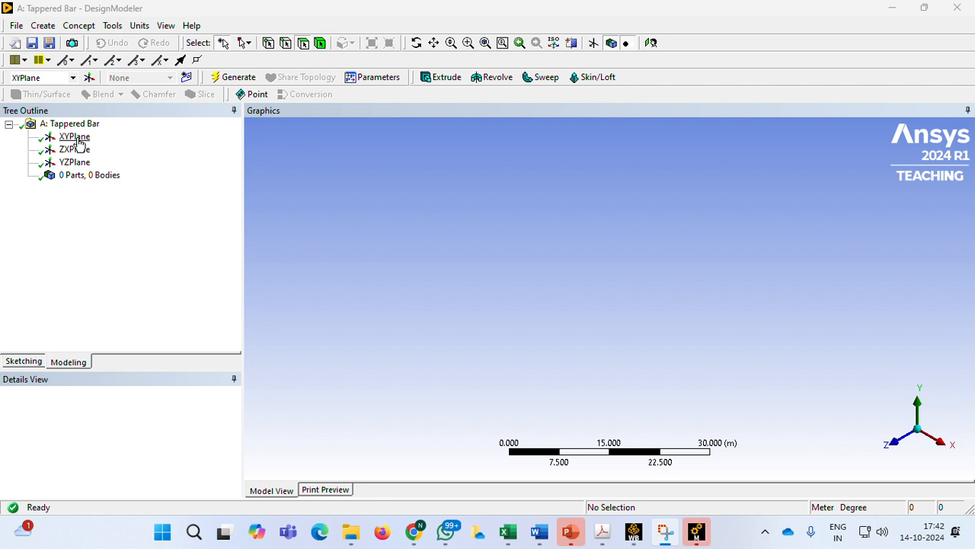
Select the XYPlane, view it face-on, and set the length unit to millimeter
left_click(76, 138)
left_click(651, 42)
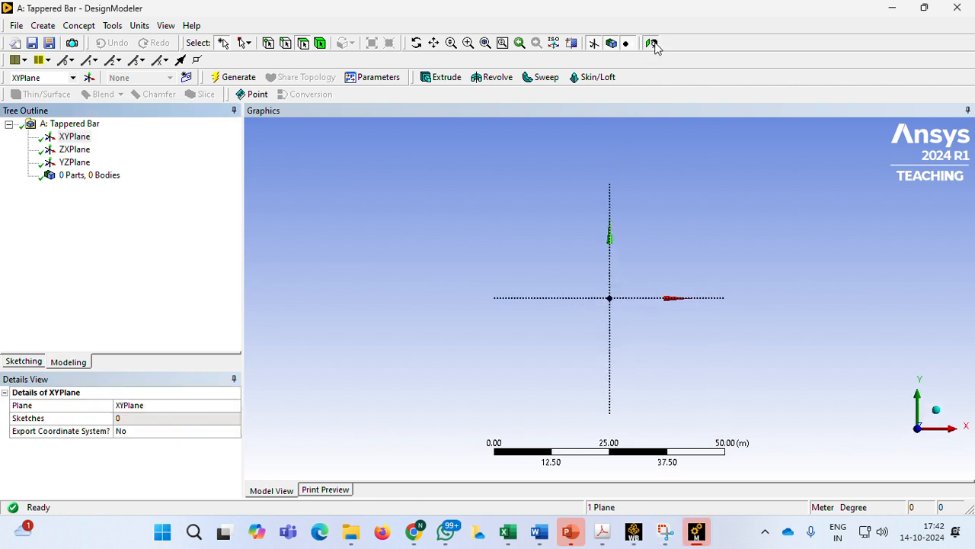
left_click(140, 27)
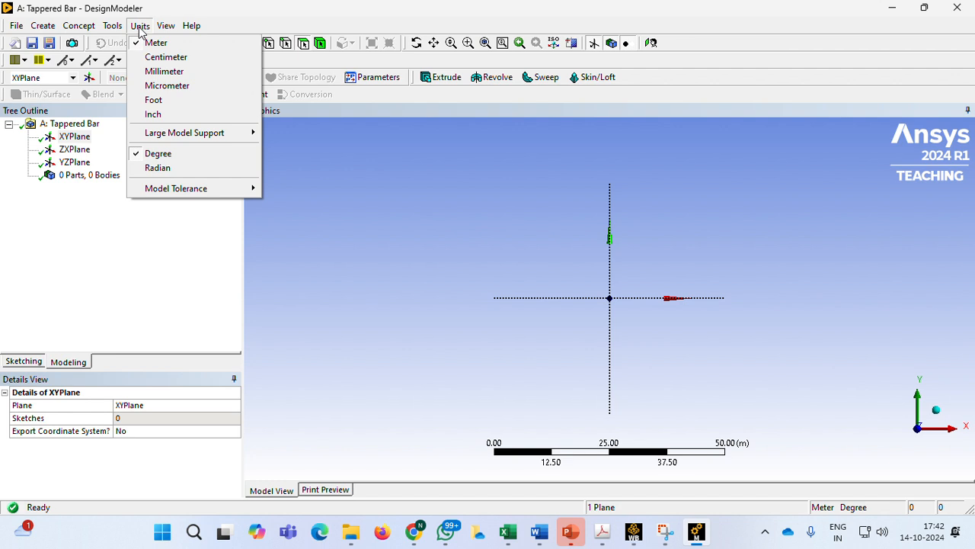
left_click(163, 71)
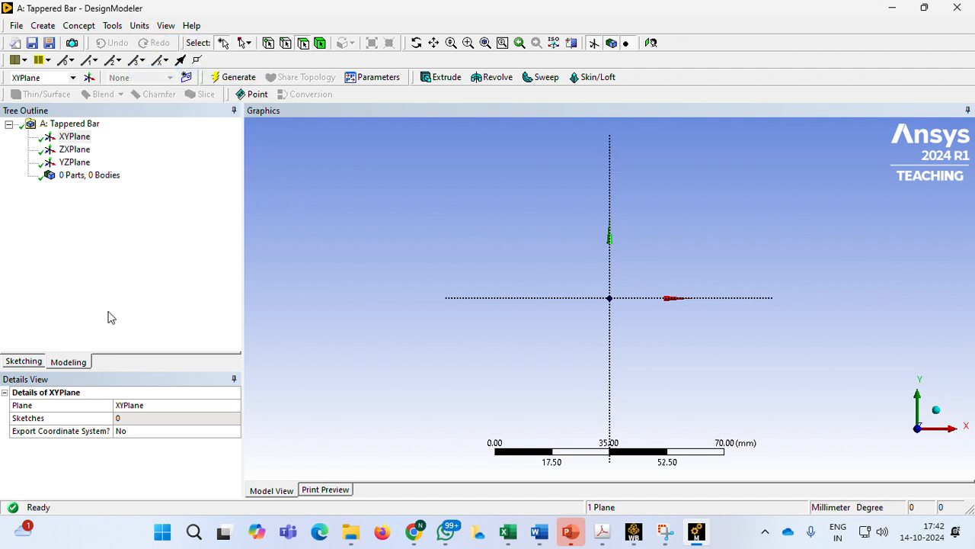
Sketch a closed four-sided polyline below the X axis, about 63 mm long with vertical ends about 24 mm at the left and 14 mm at the right
left_click(31, 362)
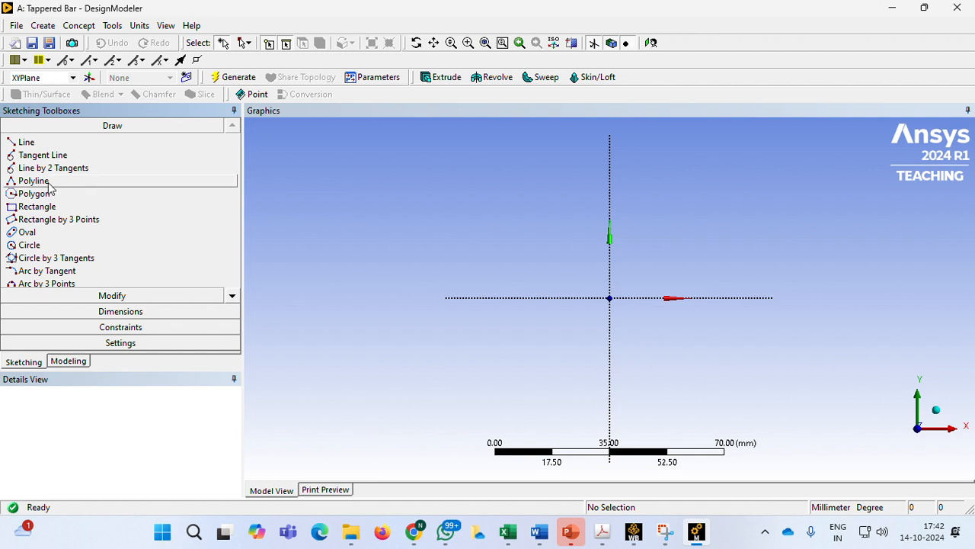
left_click(33, 181)
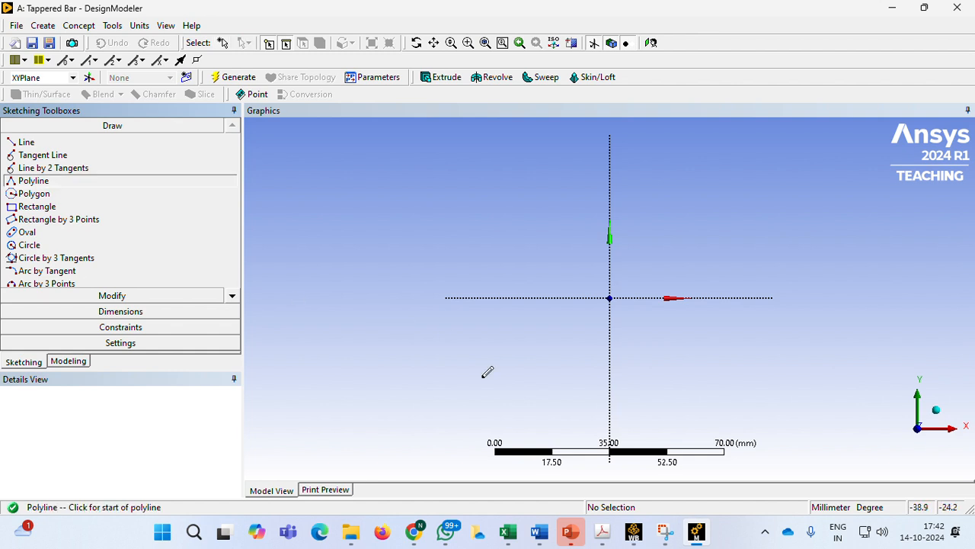
left_click(571, 532)
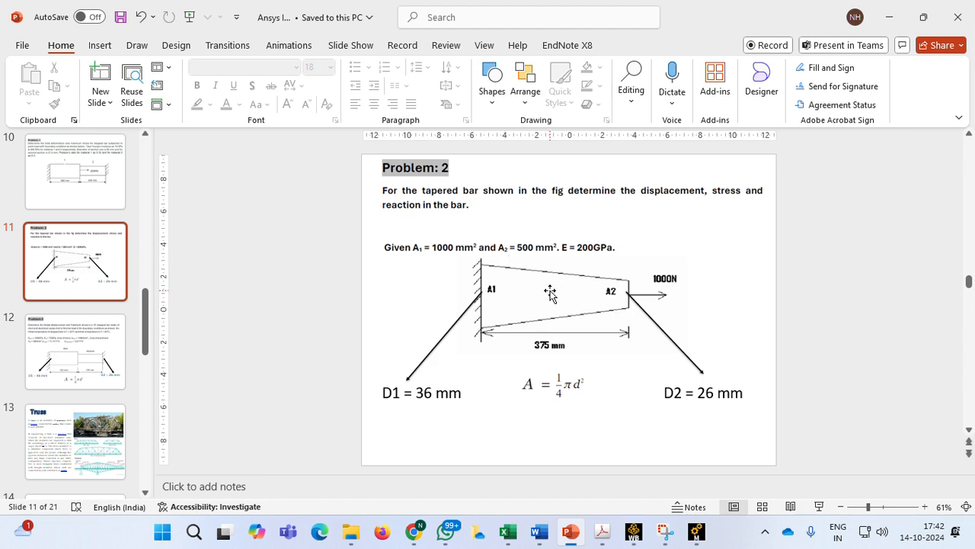
key("alt+Tab")
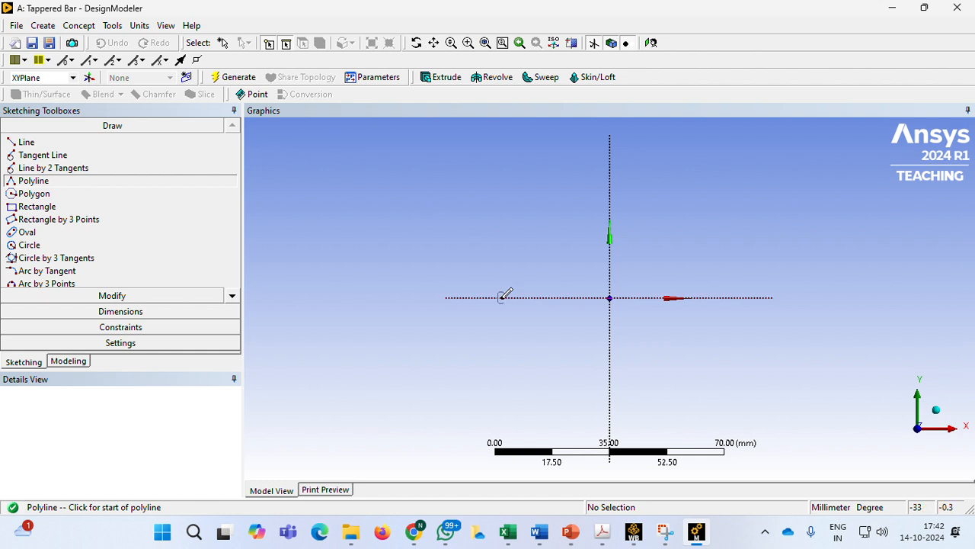
left_click(502, 297)
left_click(502, 374)
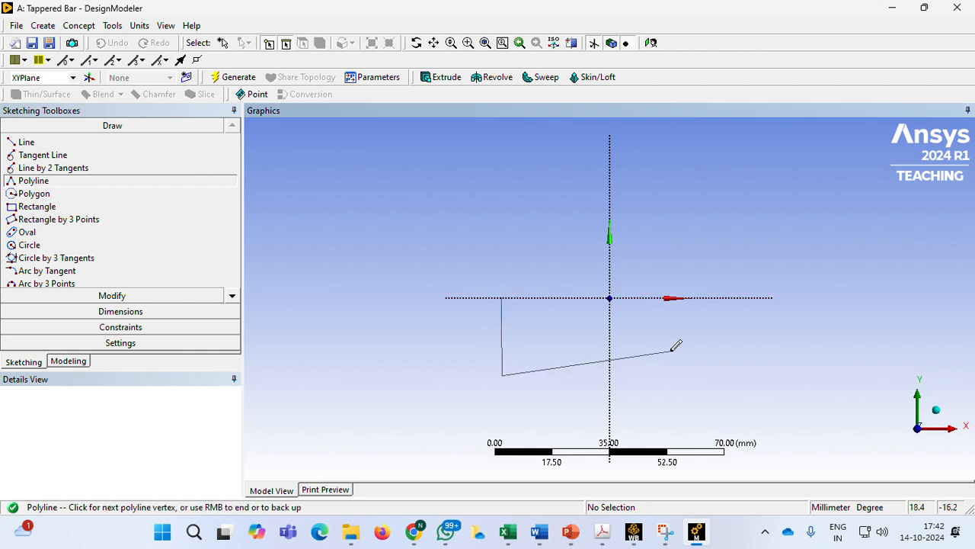
left_click(710, 342)
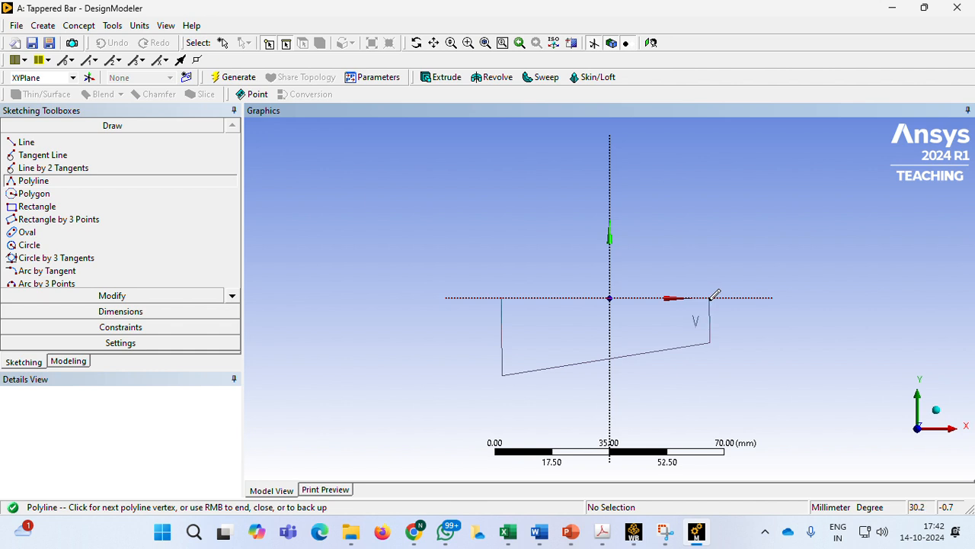
left_click(710, 298)
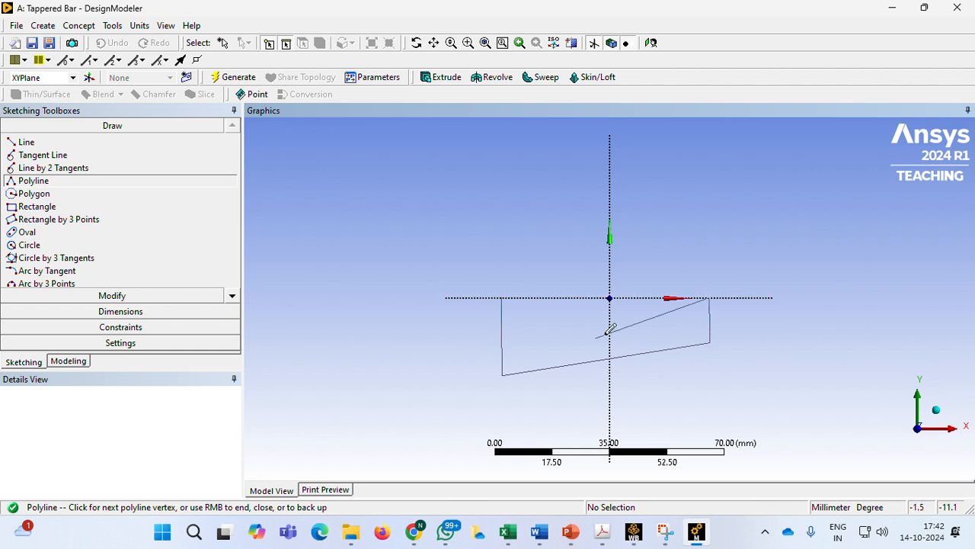
right_click(501, 301)
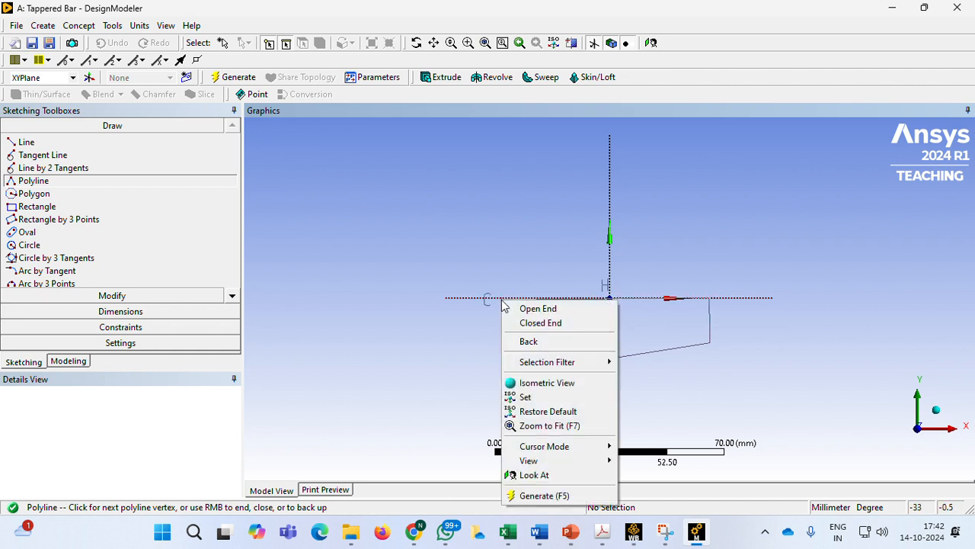
left_click(538, 328)
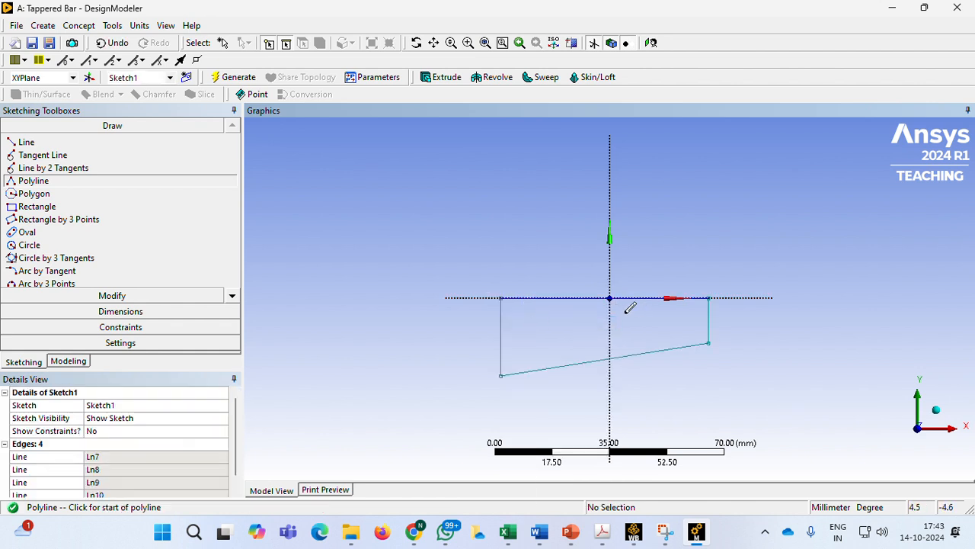
Dimension the profile's left and right vertical edges and the horizontal edge along the X axis
left_click(137, 311)
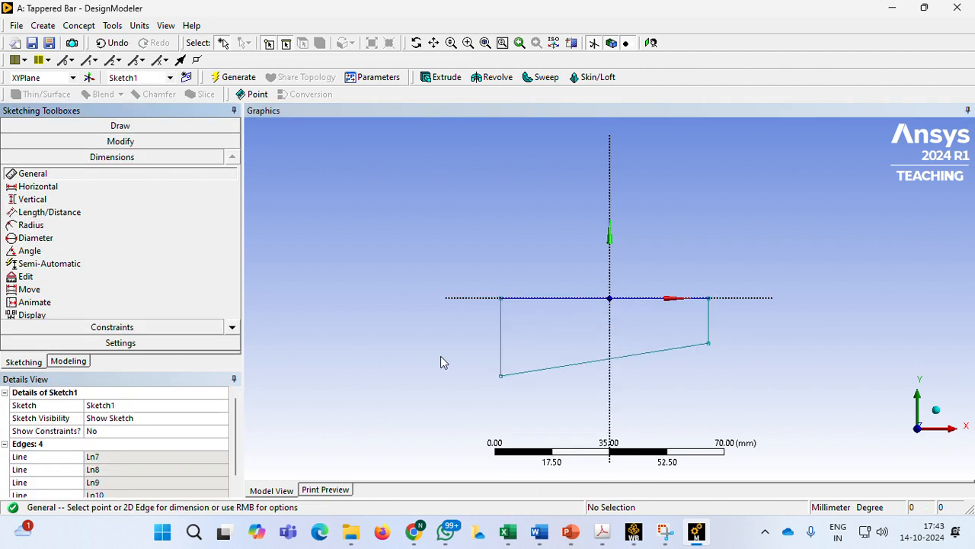
left_click(501, 340)
left_click(463, 336)
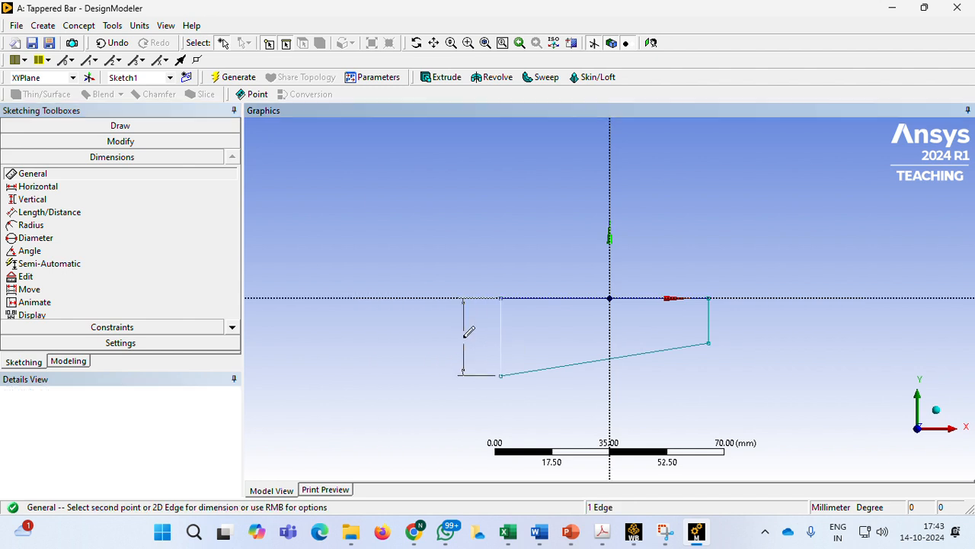
left_click(708, 335)
left_click(736, 333)
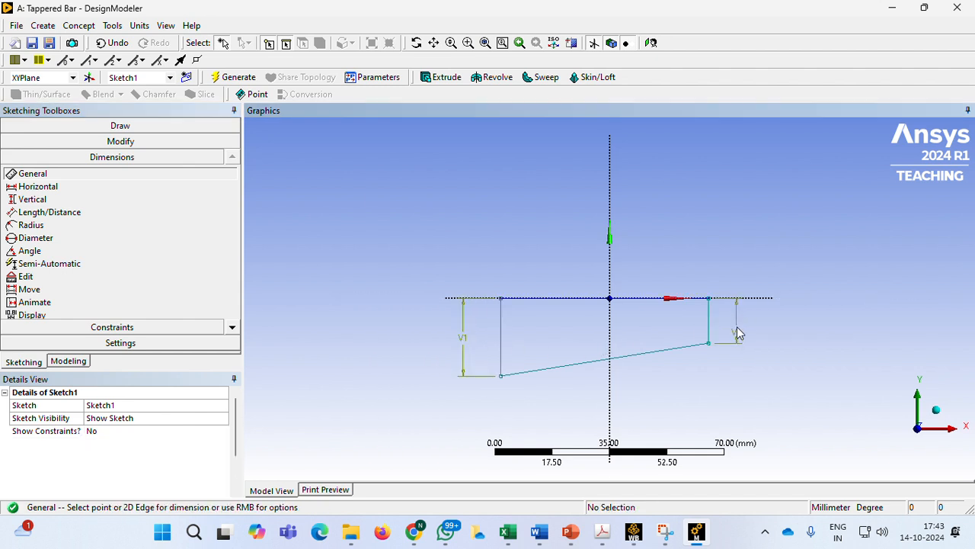
left_click(641, 299)
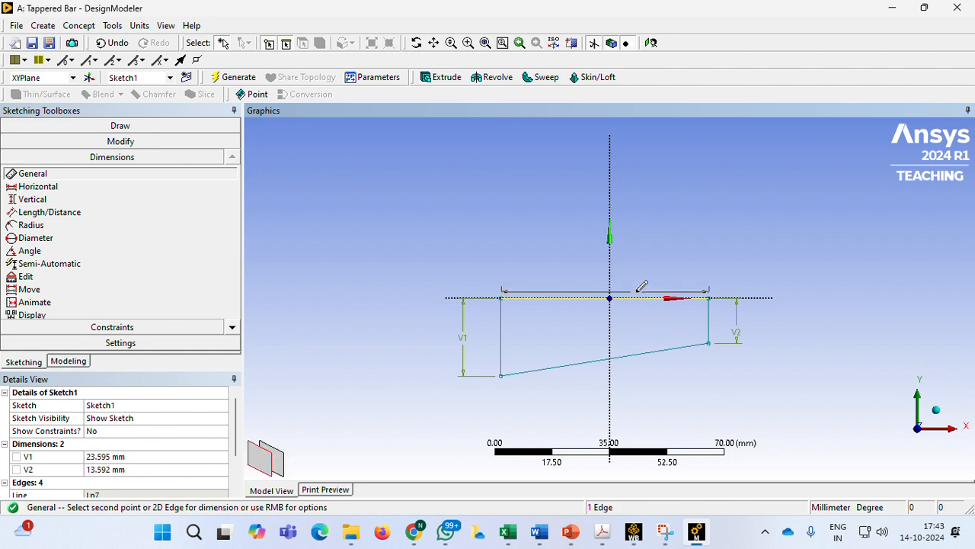
left_click(640, 254)
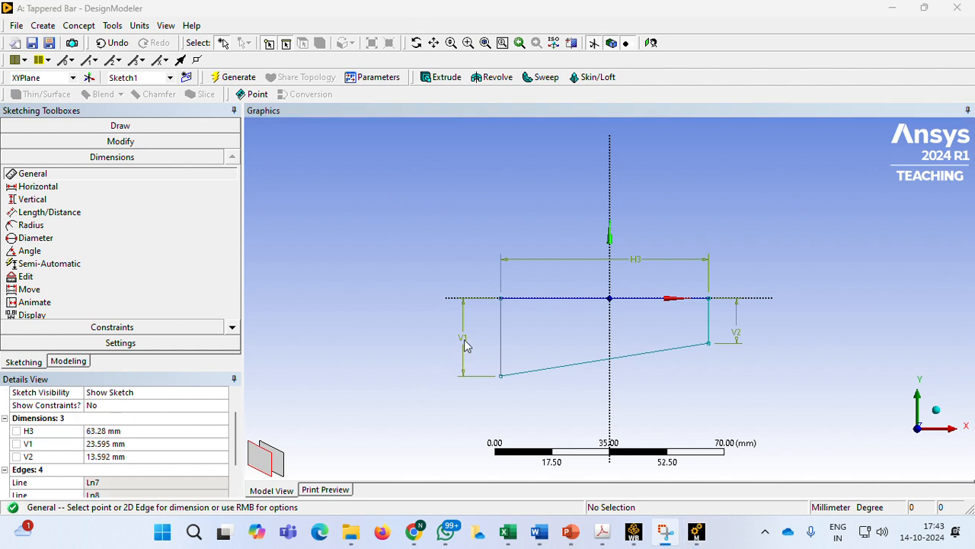
Check the D1 diameter on the problem slide and set the left edge dimension V1 to 18 mm
left_click(131, 446)
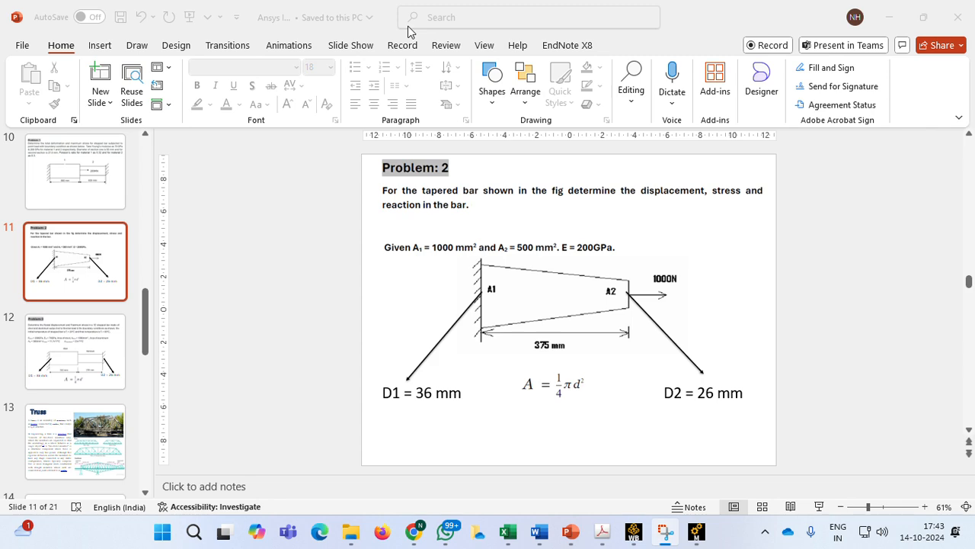
key("alt+Tab")
left_click(130, 444)
type("18")
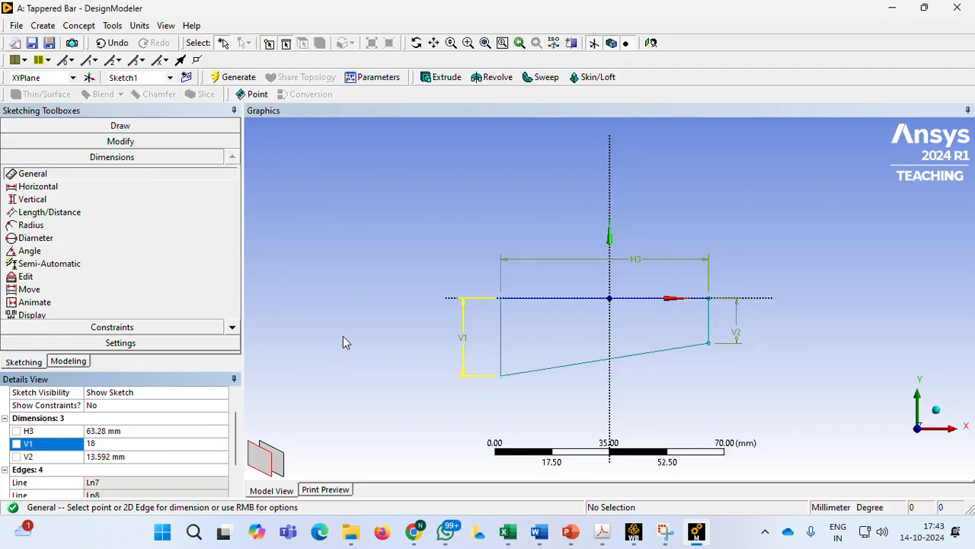
key("Return")
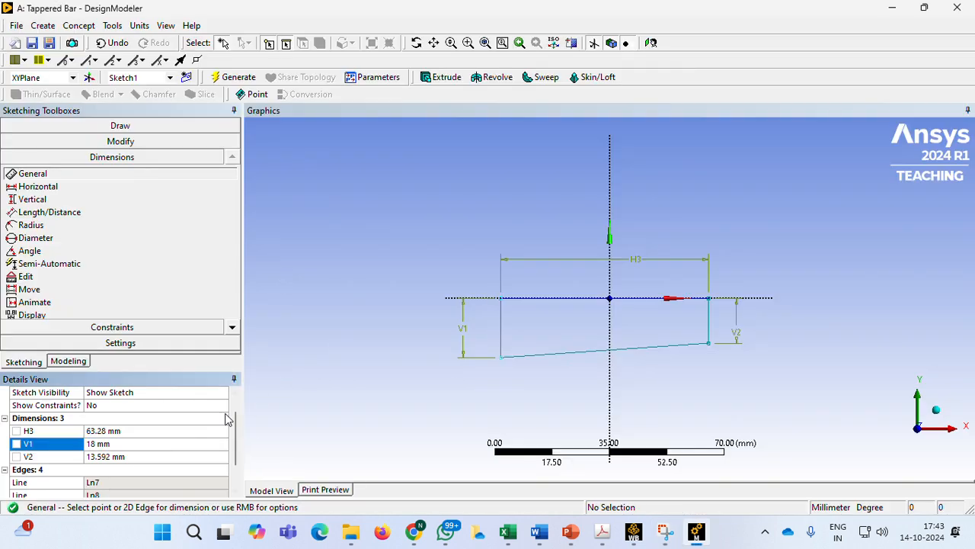
Check the D2 diameter on the problem slide and set the right edge dimension V2 to 13 mm
left_click(131, 456)
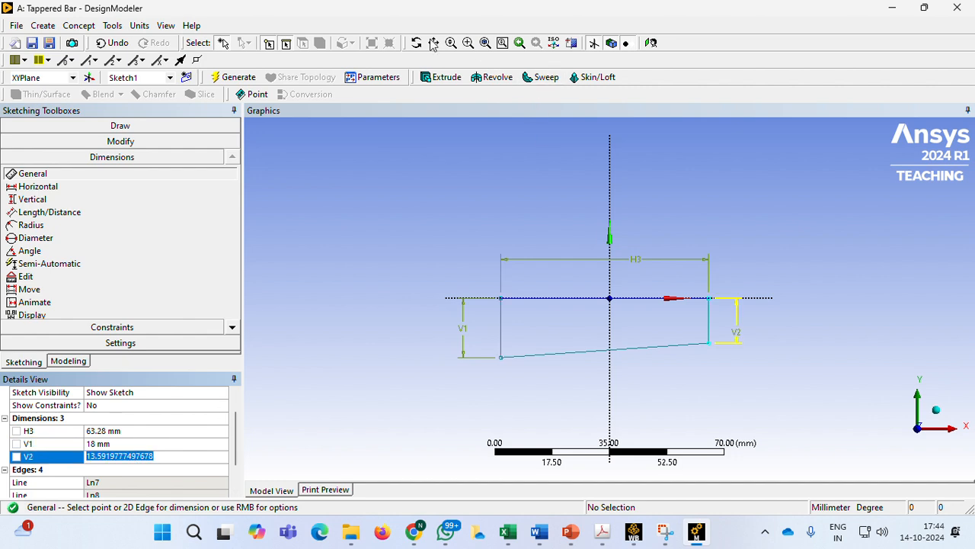
left_click(570, 532)
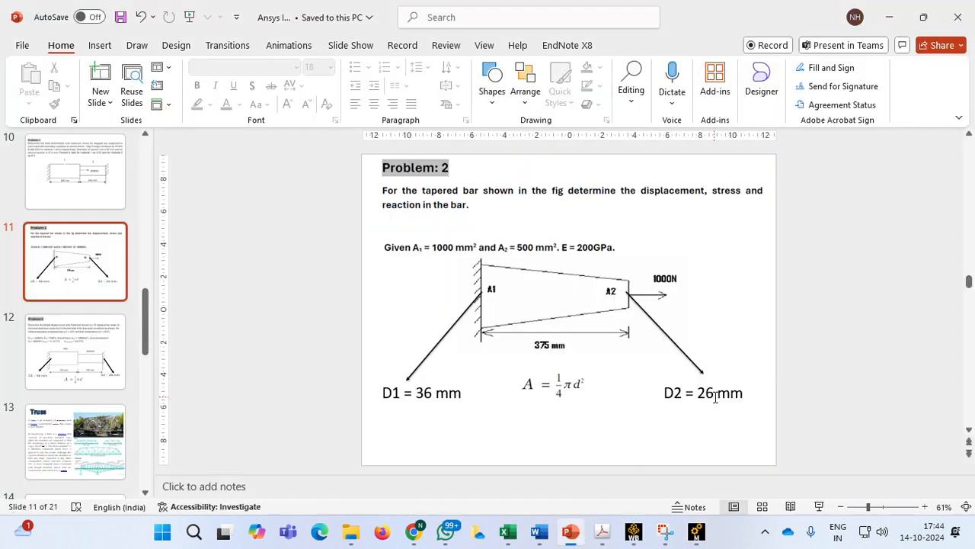
left_click(697, 532)
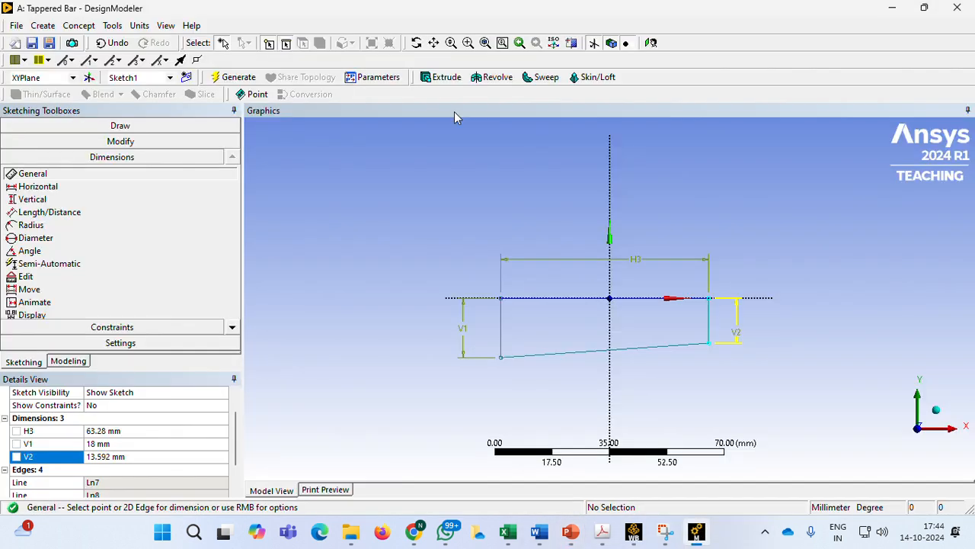
left_click(135, 457)
type("1")
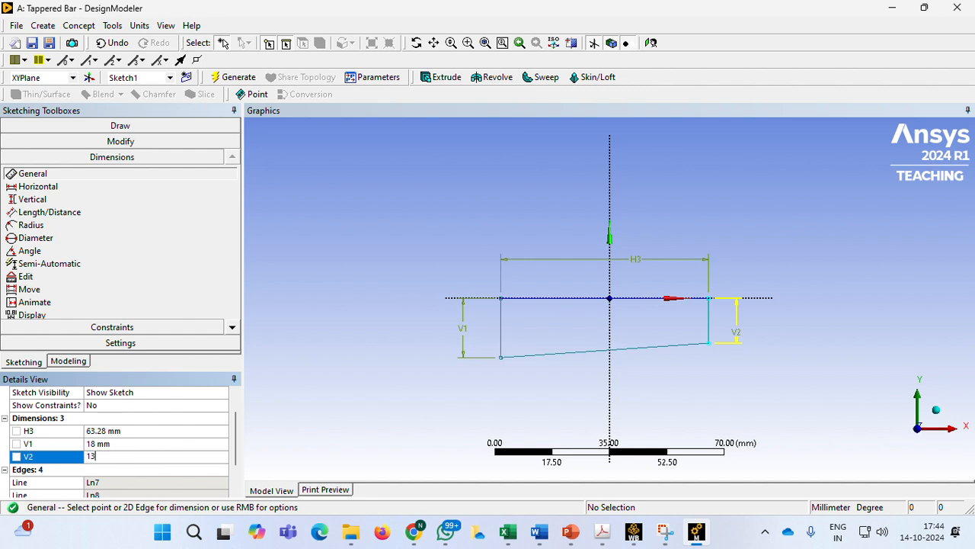
type("3")
key("Return")
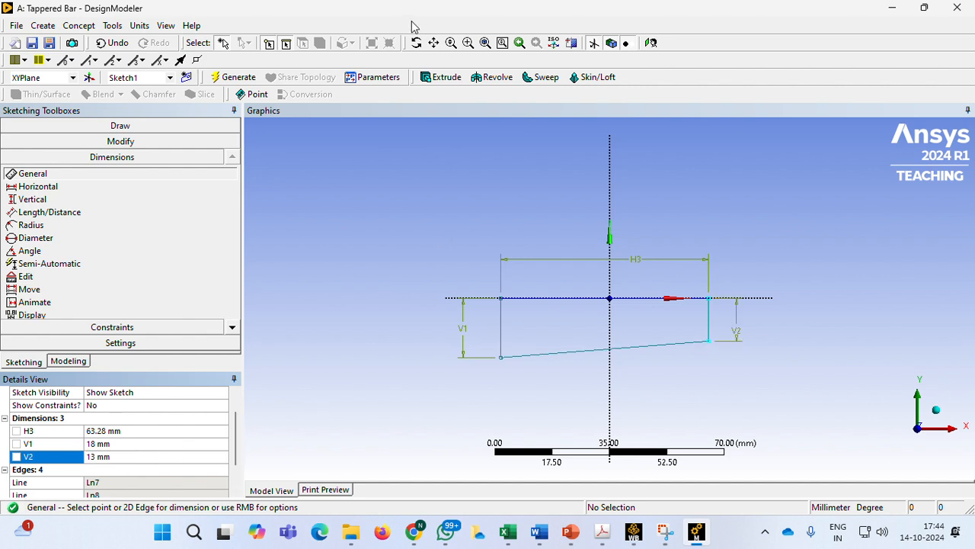
Check the bar length on the problem slide and set the horizontal dimension H3 to 375 mm
key("alt+Tab")
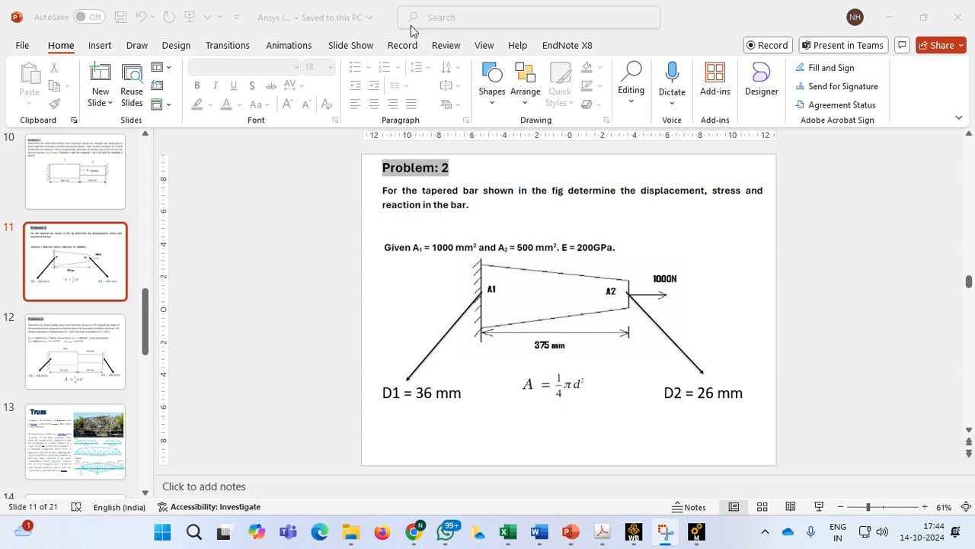
left_click(696, 531)
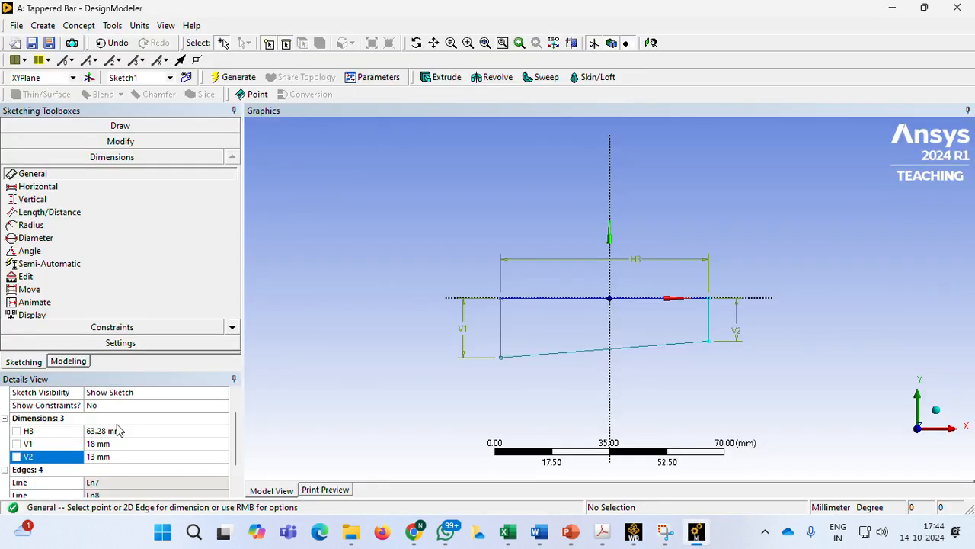
left_click(120, 431)
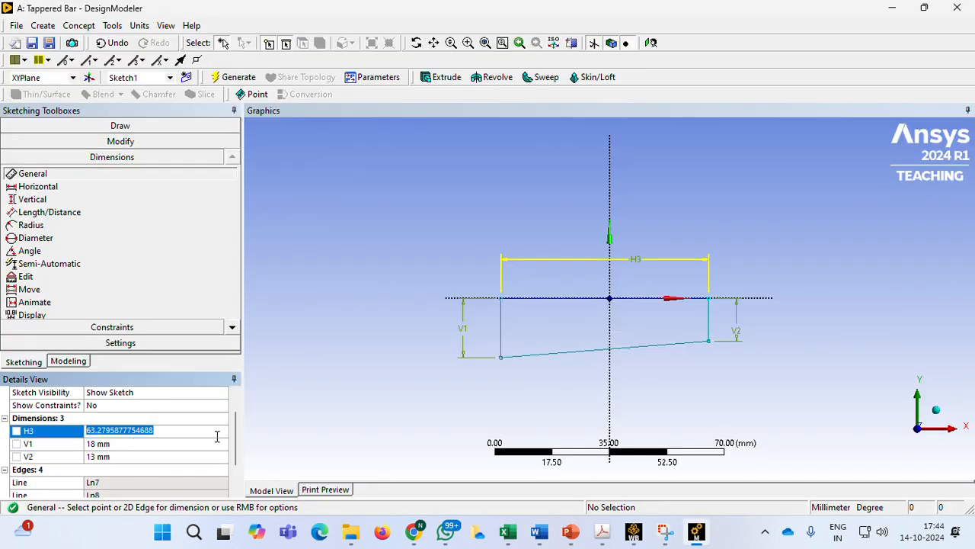
type("375")
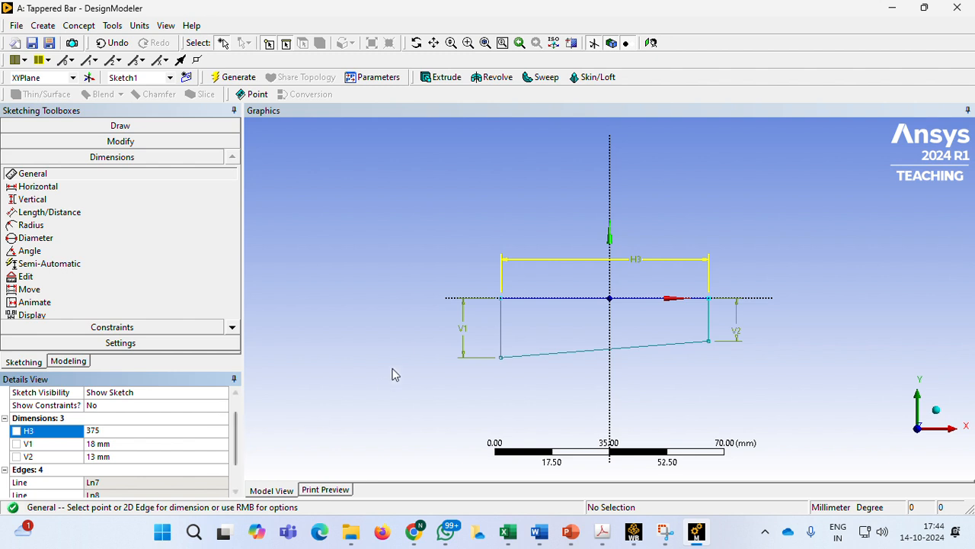
key("Return")
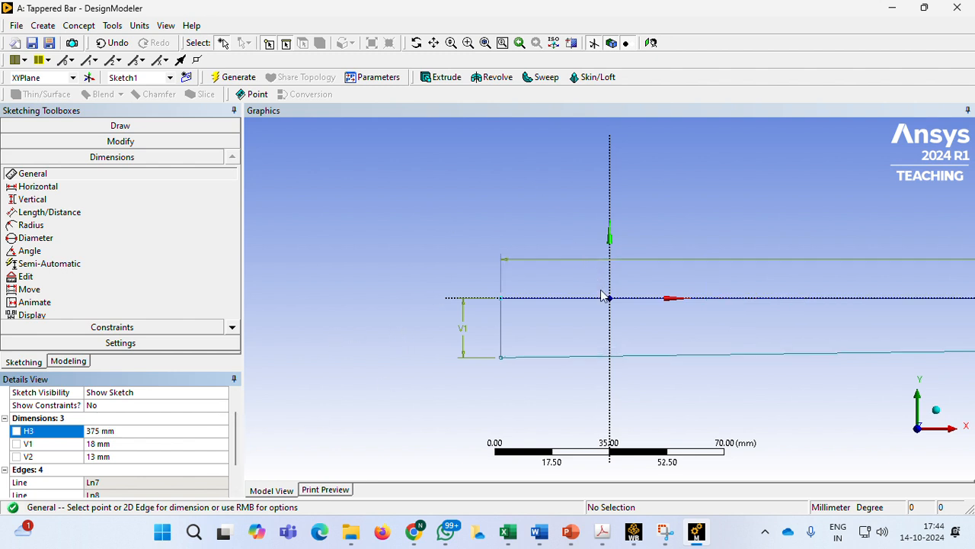
scroll(627, 306, "down", 2)
scroll(628, 307, "down", 3)
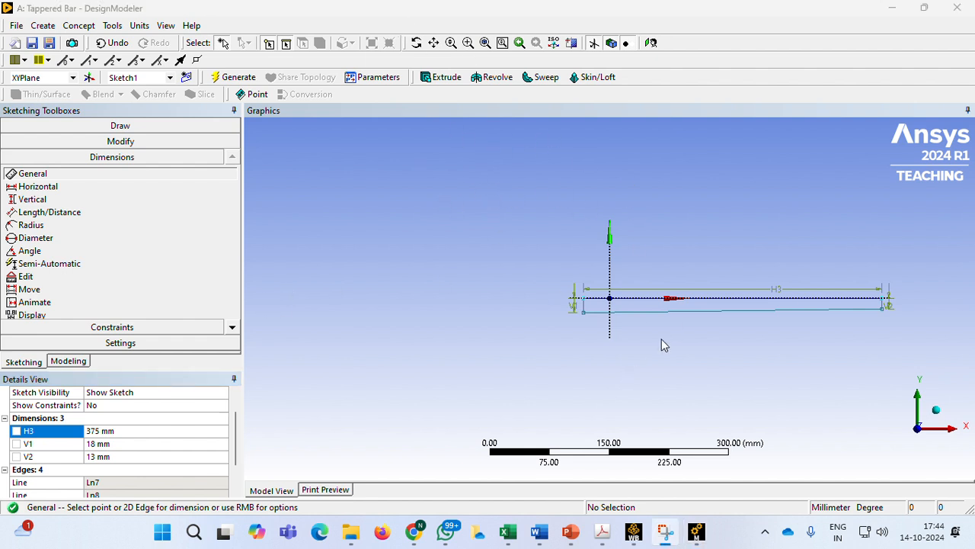
Revolve Sketch1 by 360° about the profile edge along the X axis, adding material, and generate the solid bar
left_click(497, 78)
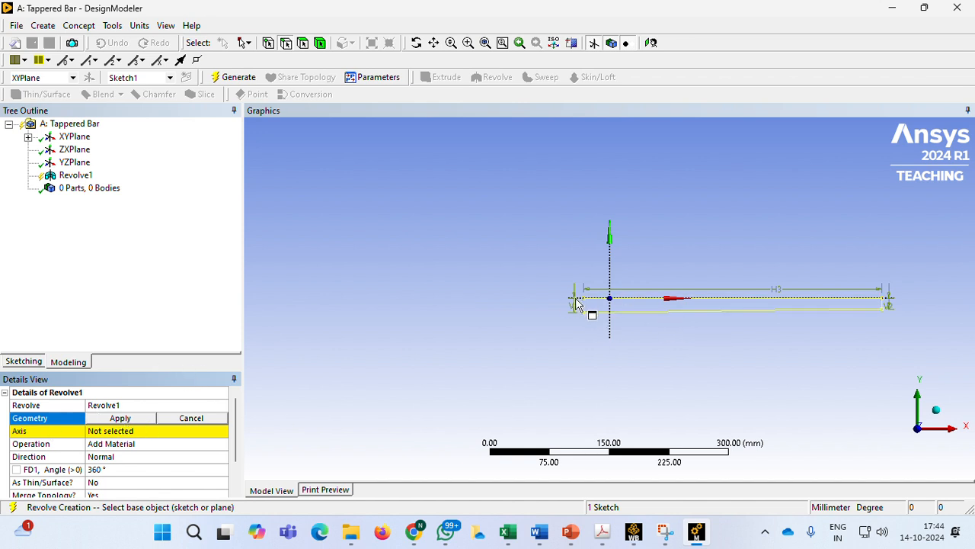
left_click(133, 418)
left_click(130, 431)
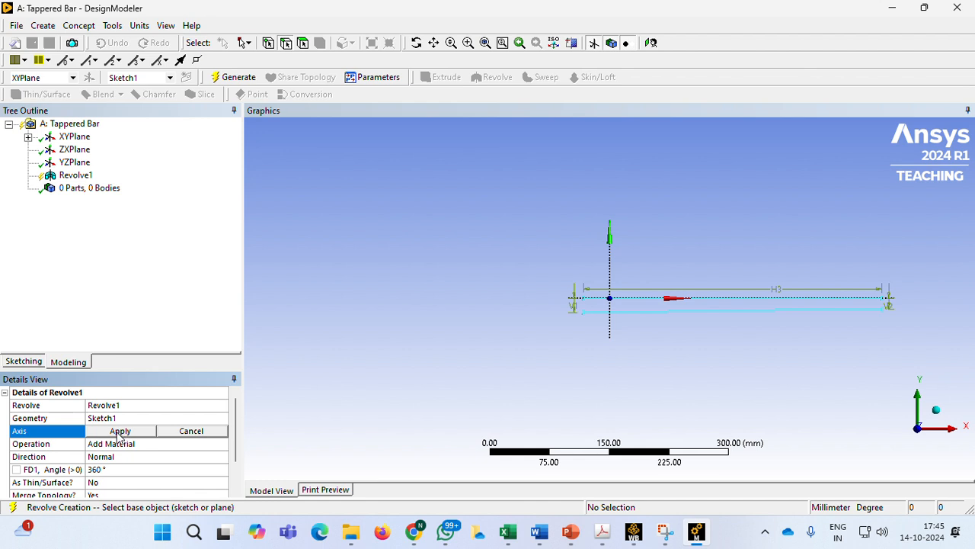
left_click(73, 433)
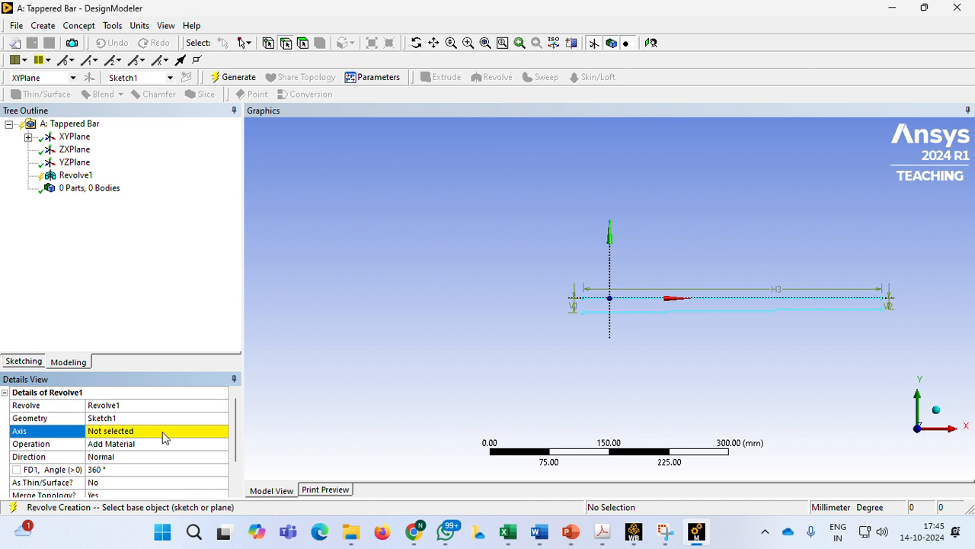
left_click(643, 304)
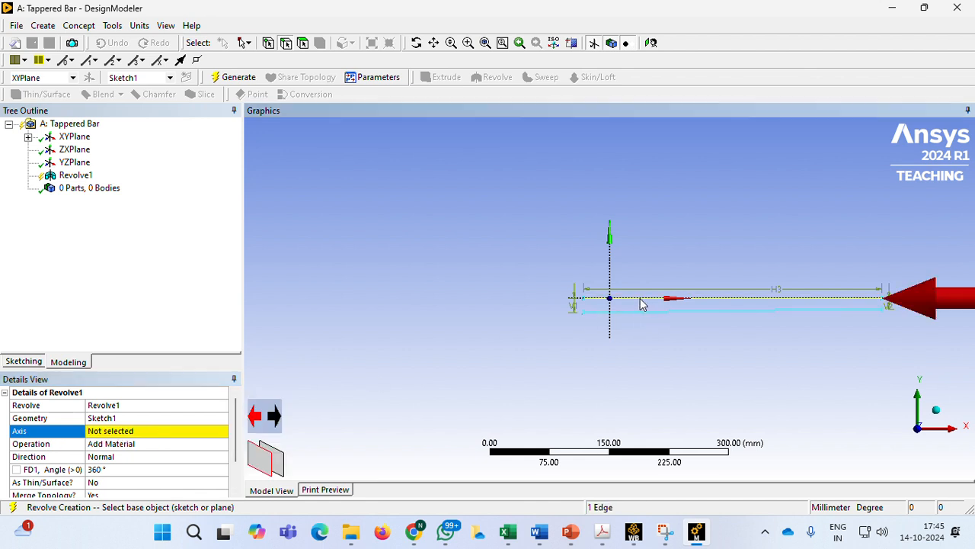
left_click(113, 433)
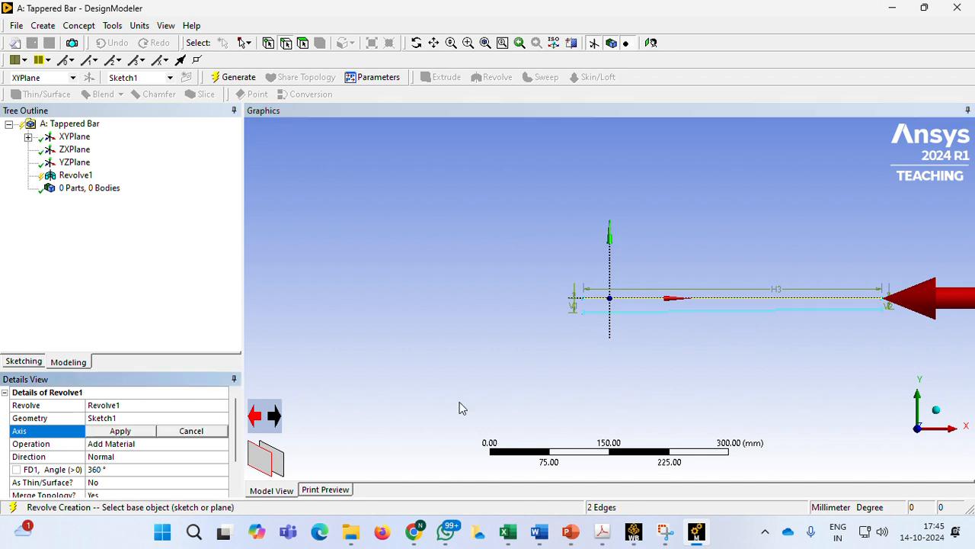
left_click(128, 431)
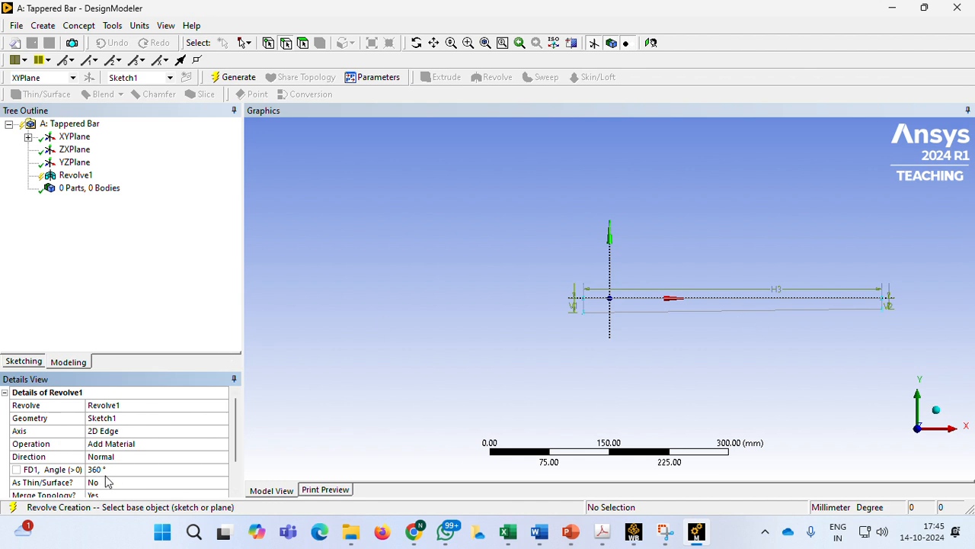
scroll(128, 449, "down", 1)
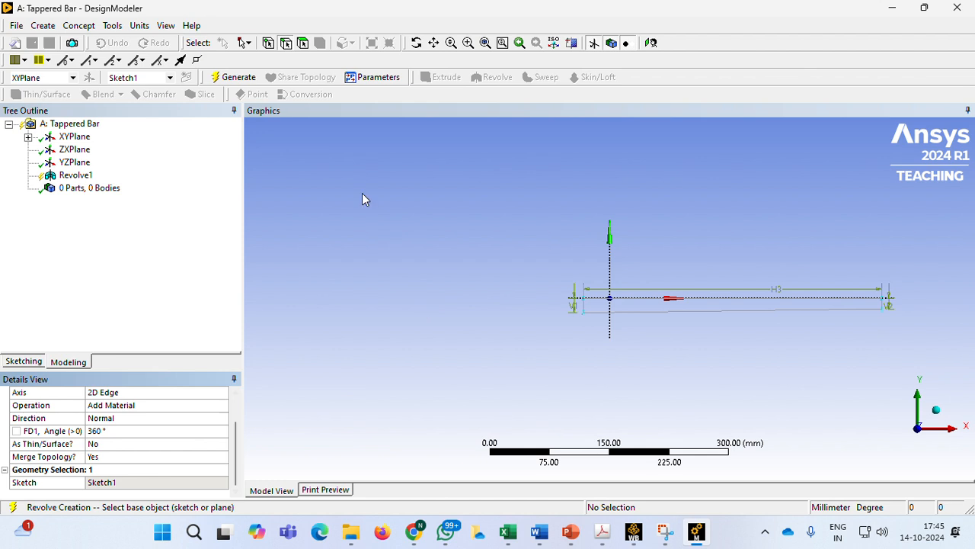
left_click(234, 77)
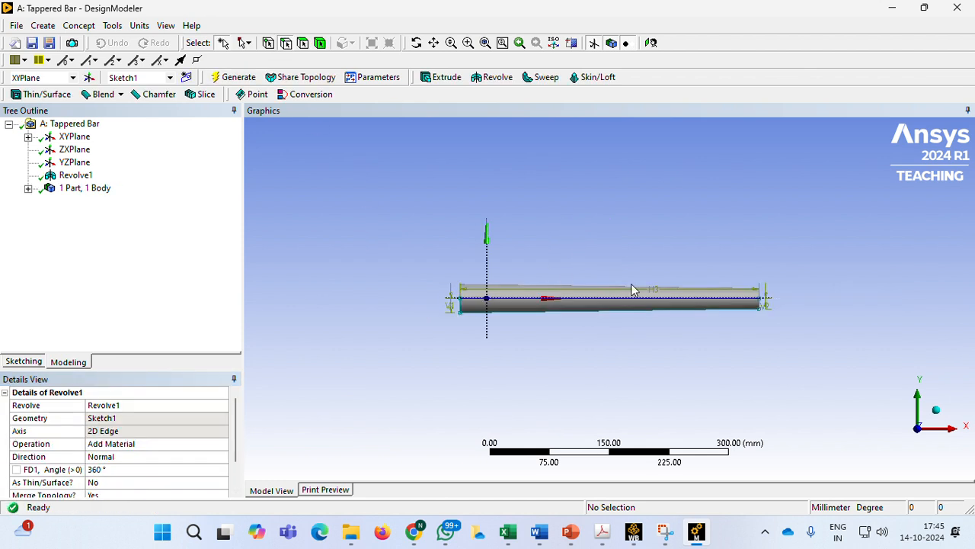
middle_click_drag(833, 338, 477, 297)
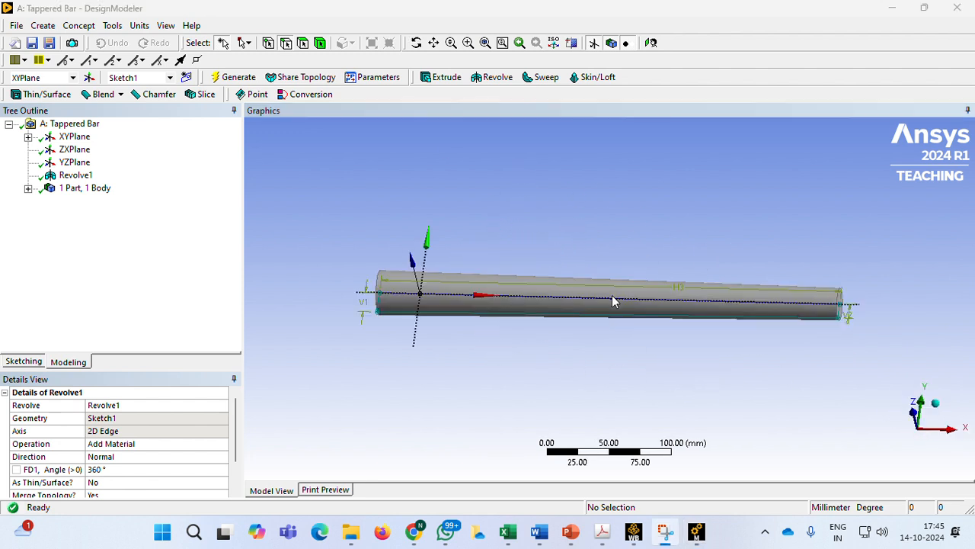
Switch to Workbench and open the Model cell of the Tappered Bar static structural system in Mechanical
left_click(637, 533)
left_click(256, 200)
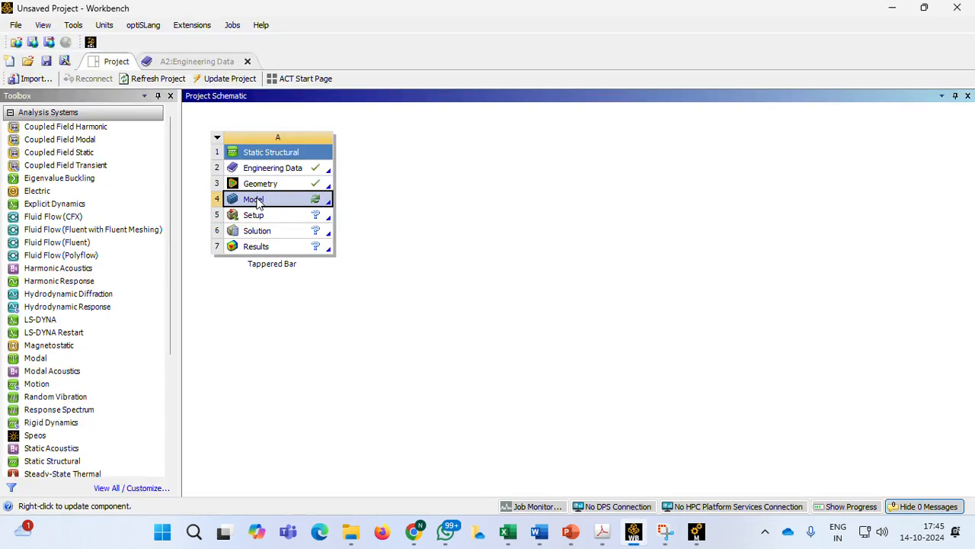
double_click(257, 202)
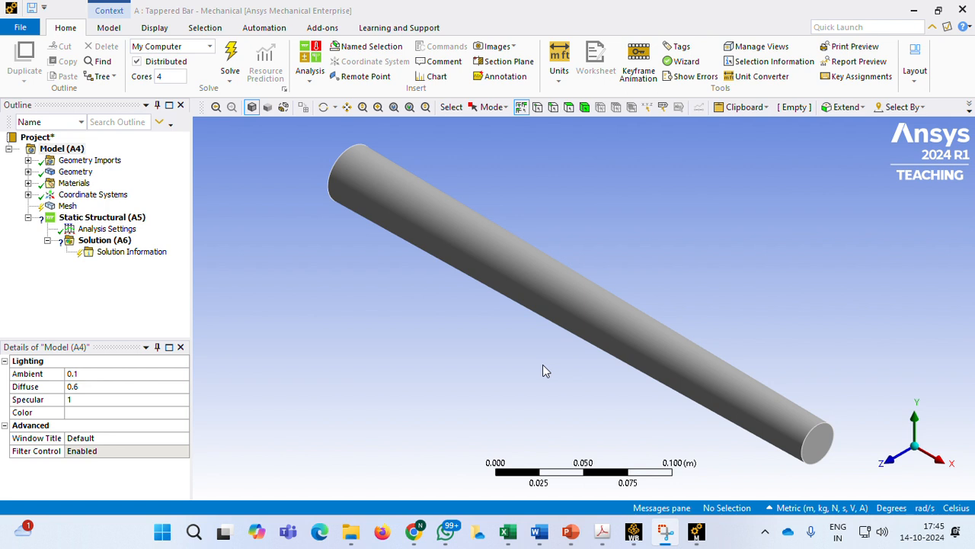
middle_click_drag(523, 316, 469, 271)
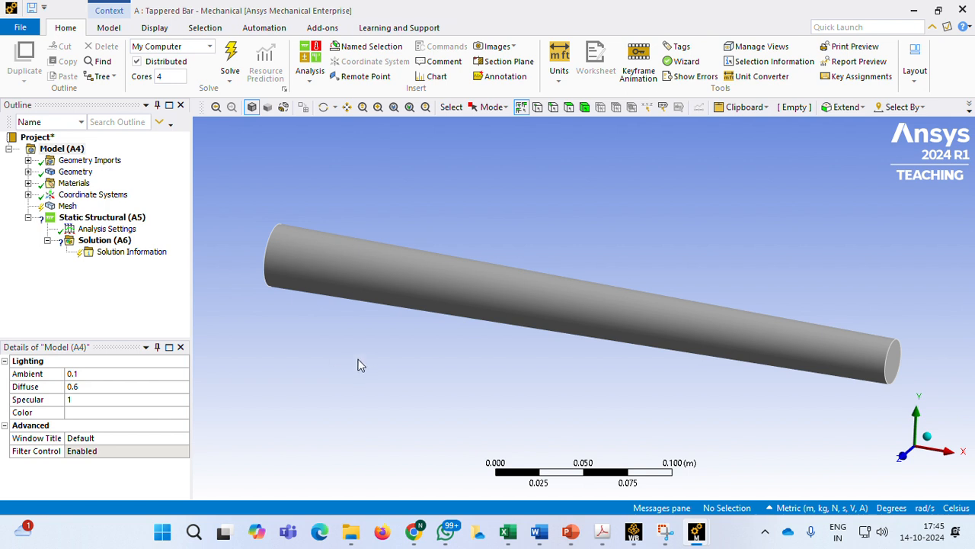
mouse_move(362, 363)
middle_mouse_down()
mouse_move(516, 374)
mouse_move(488, 381)
middle_mouse_up()
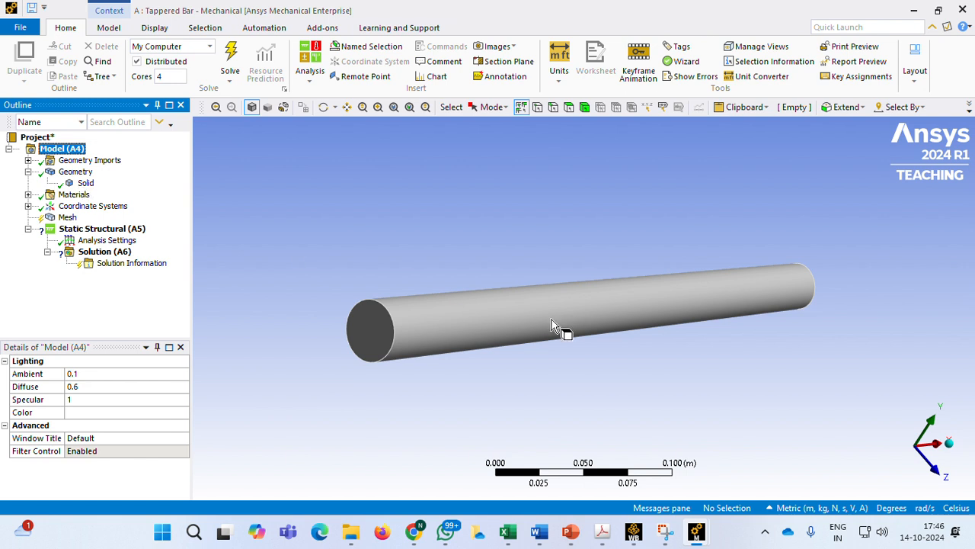
Generate the bar's mesh with the default element size
left_click(29, 172)
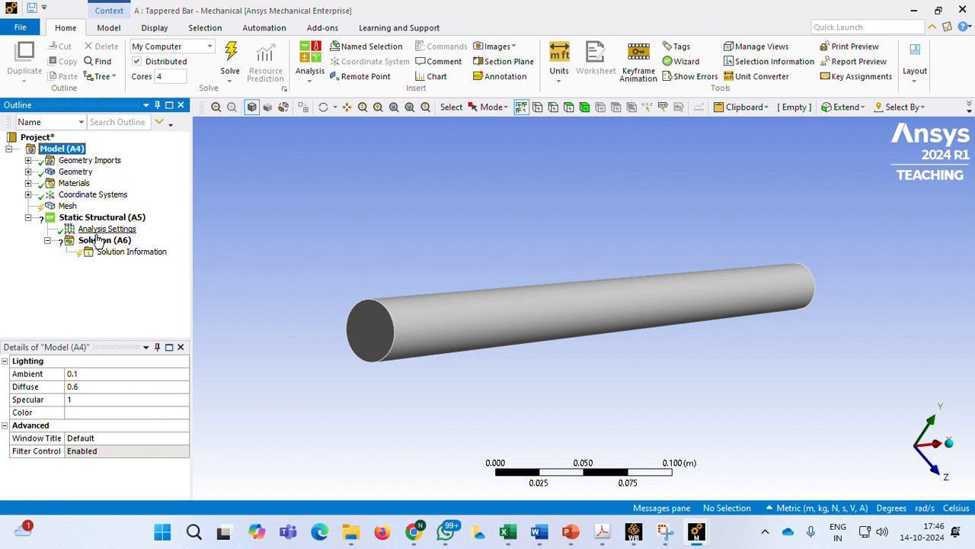
left_click(68, 207)
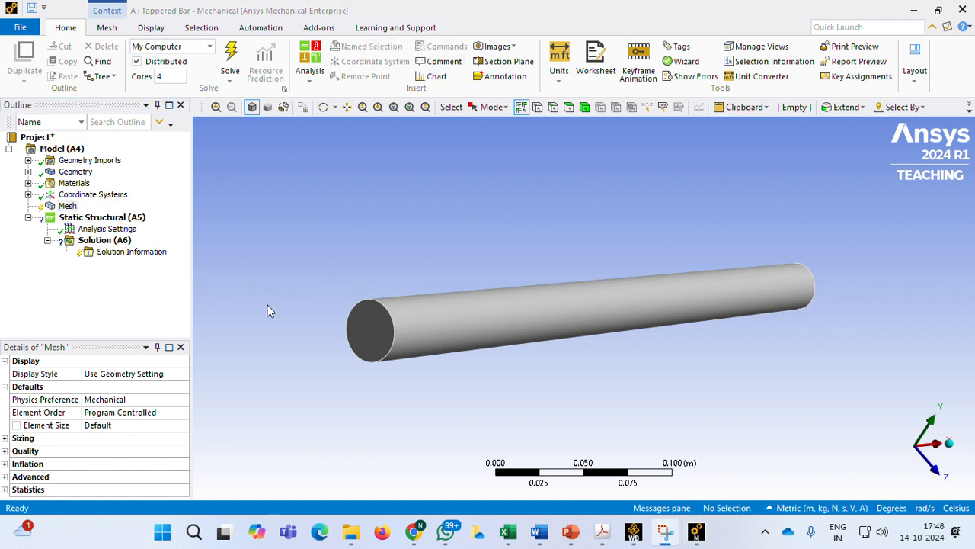
left_click(103, 426)
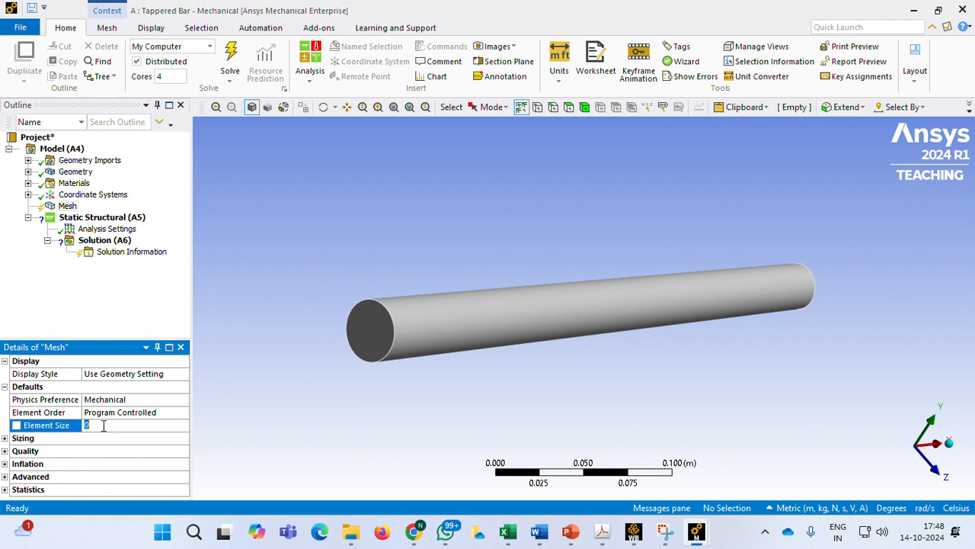
left_click(224, 397)
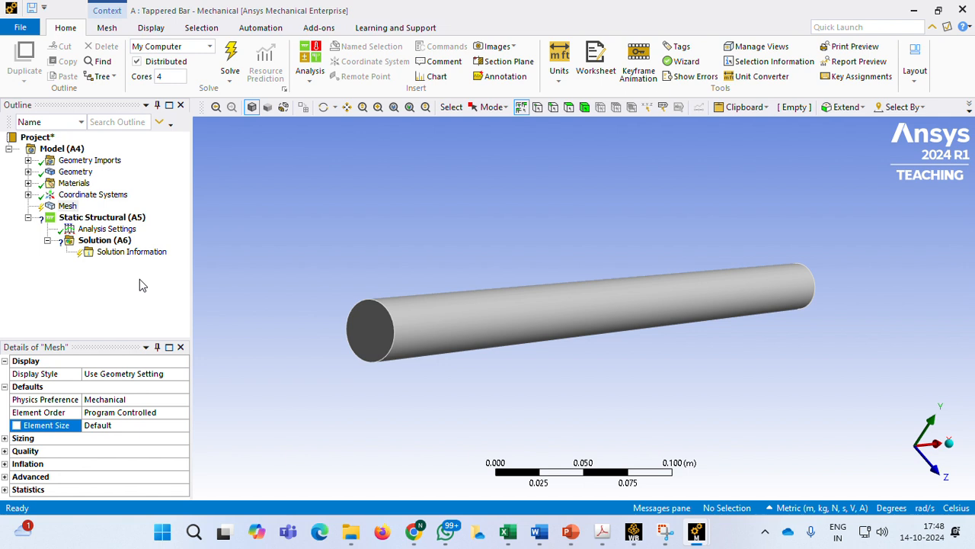
right_click(68, 206)
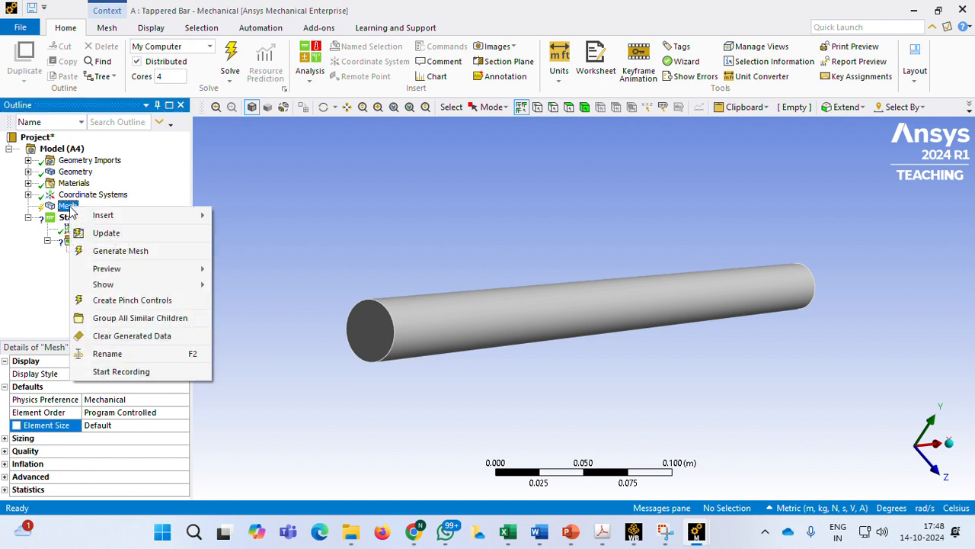
left_click(130, 252)
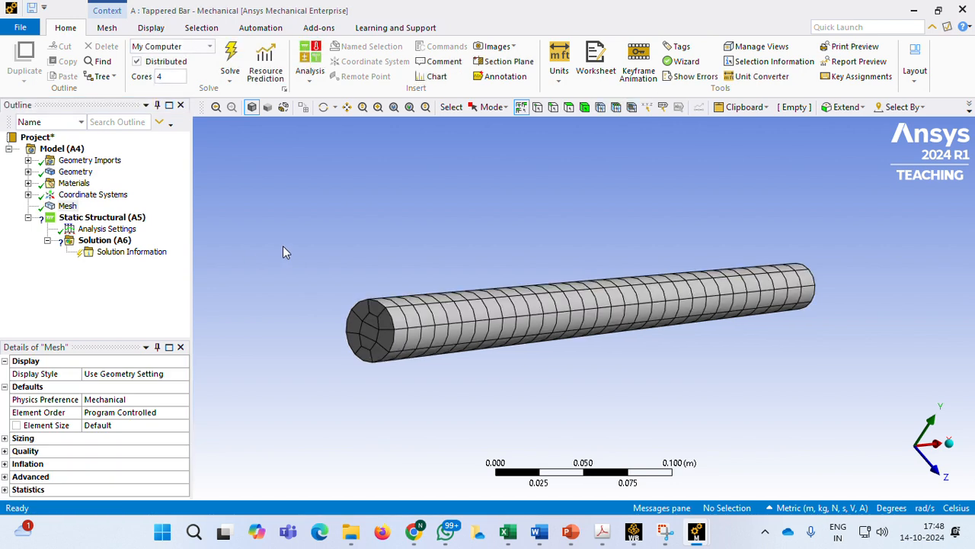
middle_click_drag(729, 352, 533, 339)
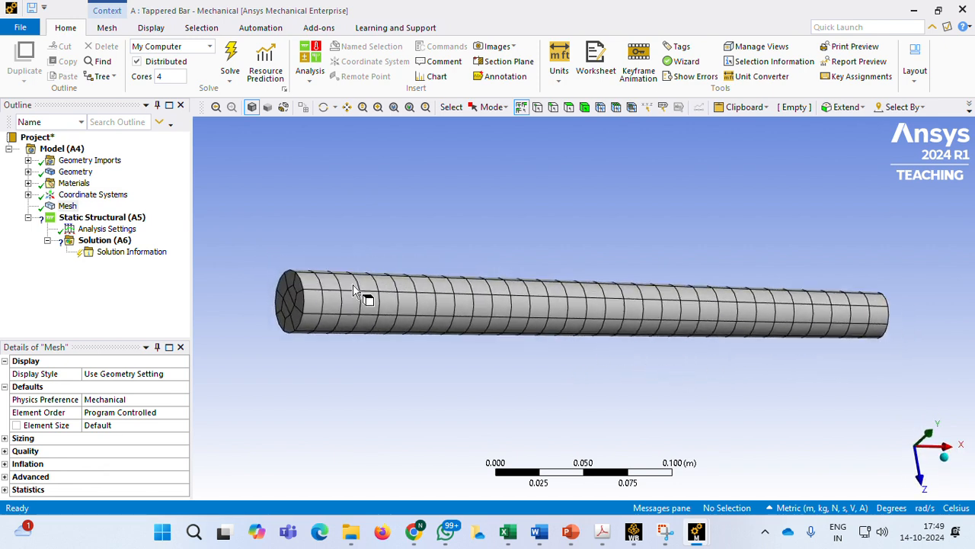
Insert a Fixed Support under Static Structural and apply it to the bar's larger end face
left_click(103, 217)
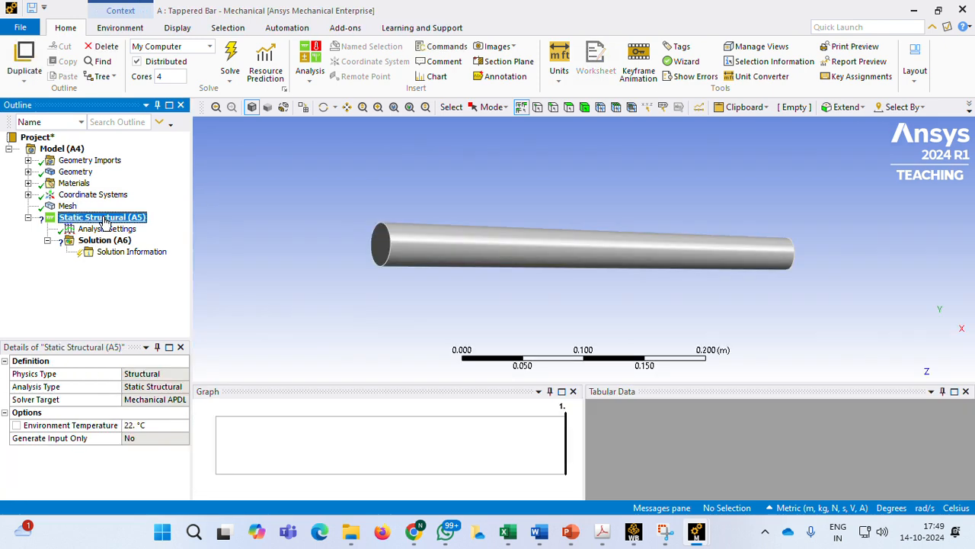
right_click(104, 219)
mouse_move(137, 227)
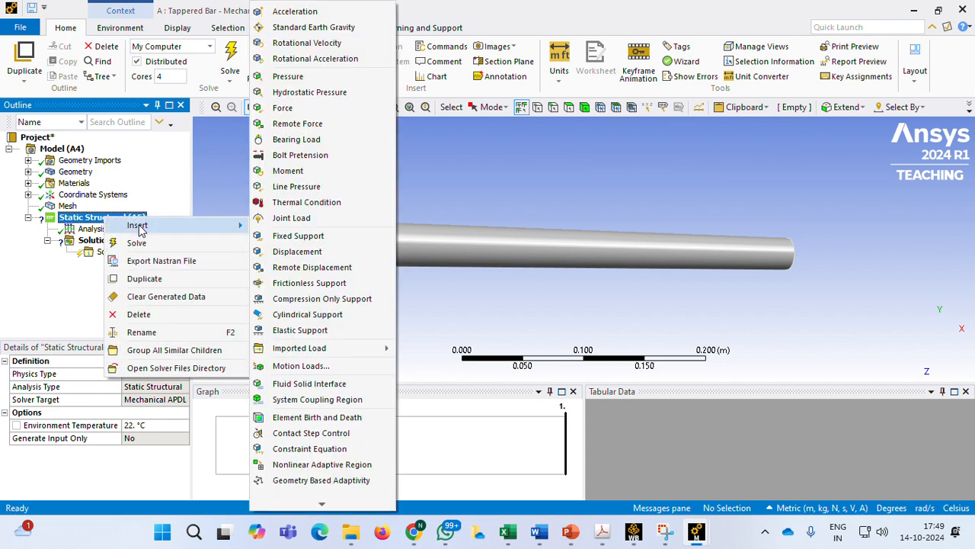
left_click(311, 237)
middle_click_drag(316, 277, 417, 277)
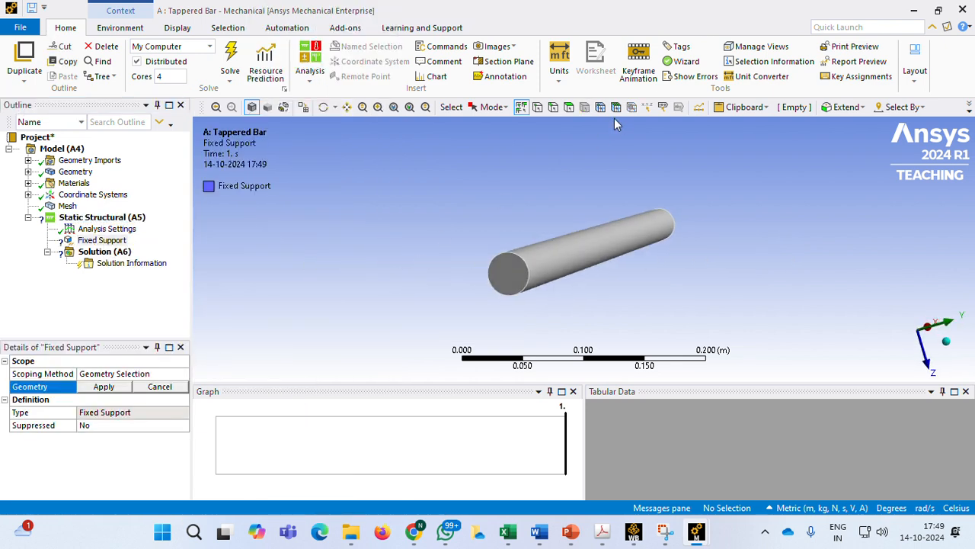
left_click(508, 279)
left_click(103, 387)
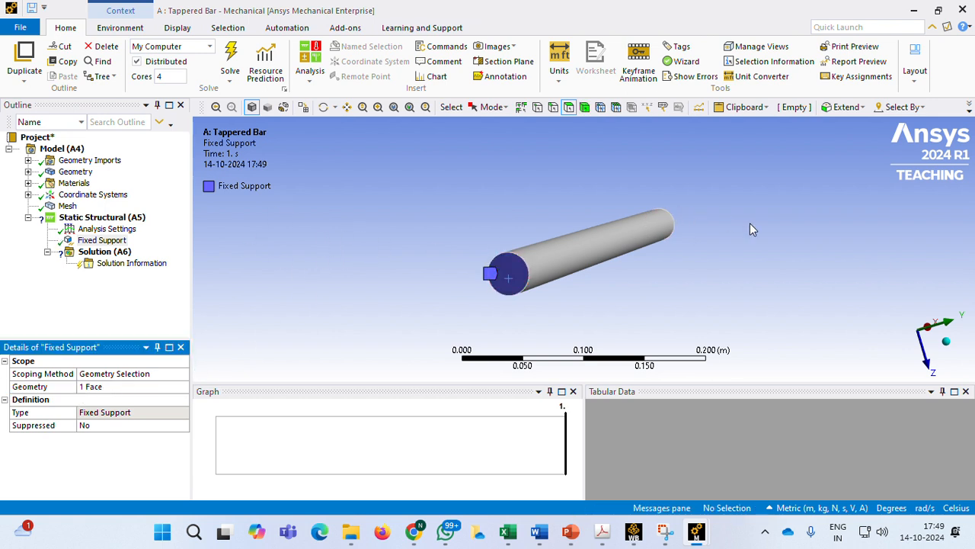
Insert a Force load under Static Structural and define it by Components
middle_click_drag(751, 230, 599, 322)
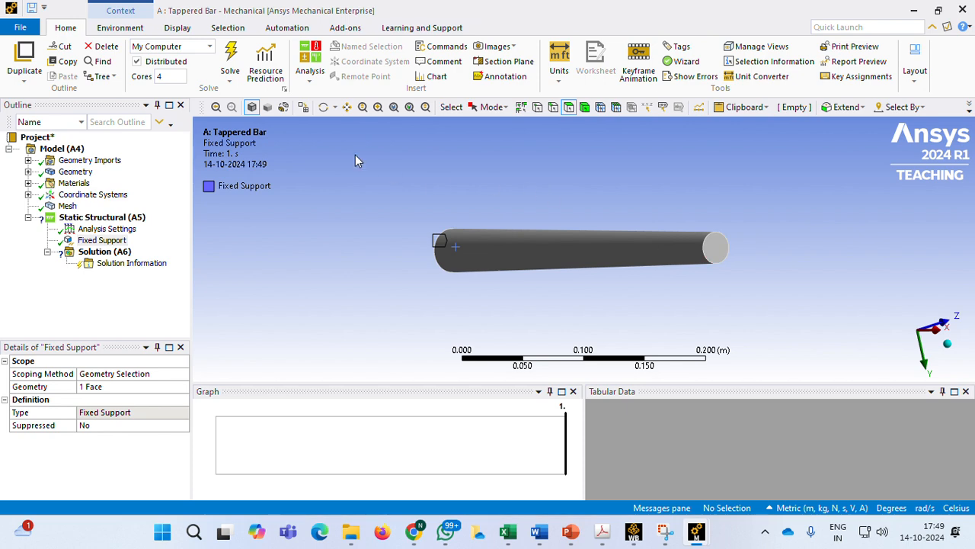
right_click(108, 219)
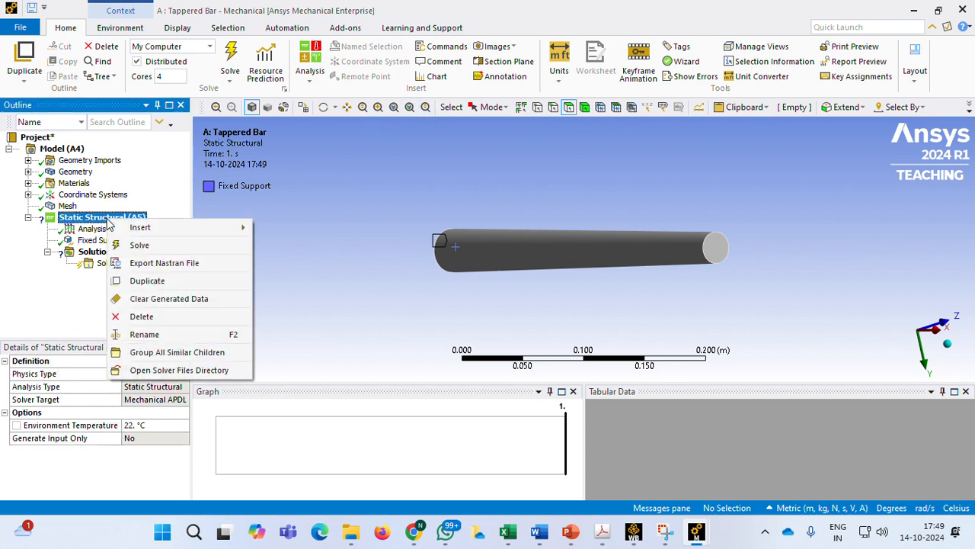
mouse_move(145, 227)
left_click(278, 112)
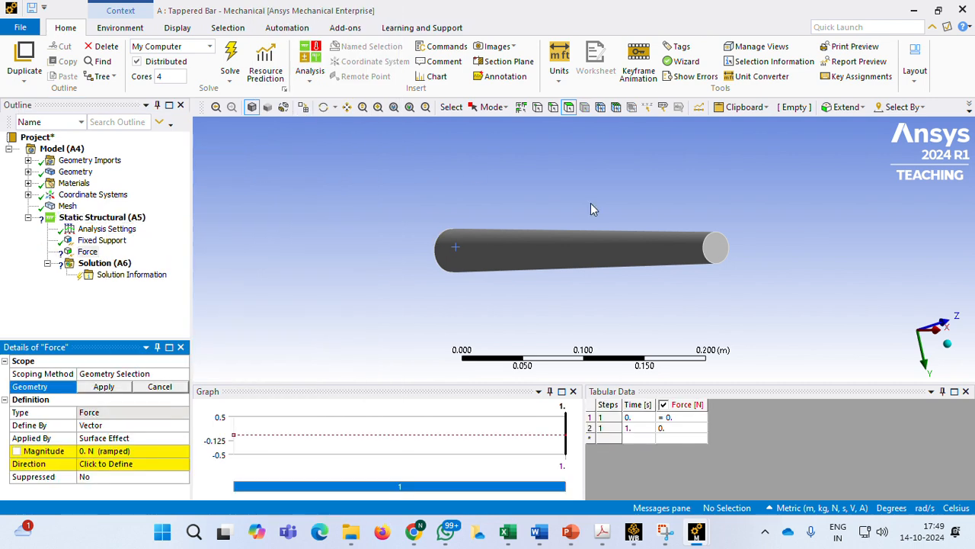
left_click(715, 246)
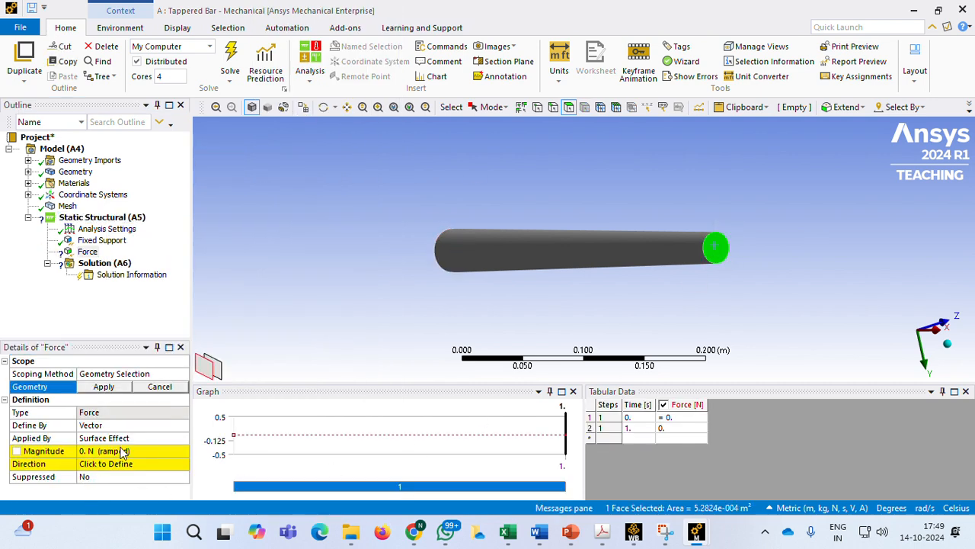
left_click(115, 425)
left_click(185, 424)
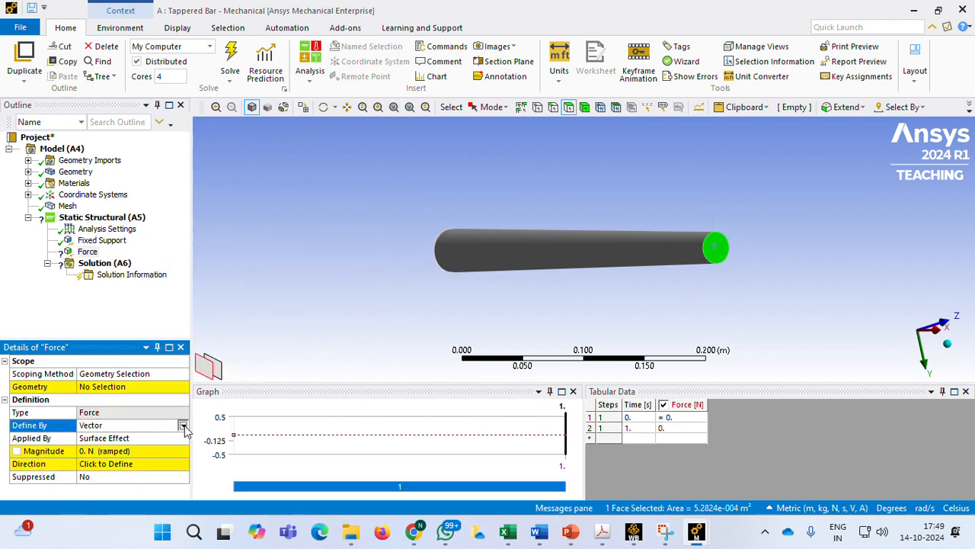
left_click(107, 436)
Set the force's X component to 1000 N
middle_click_drag(297, 347, 427, 339)
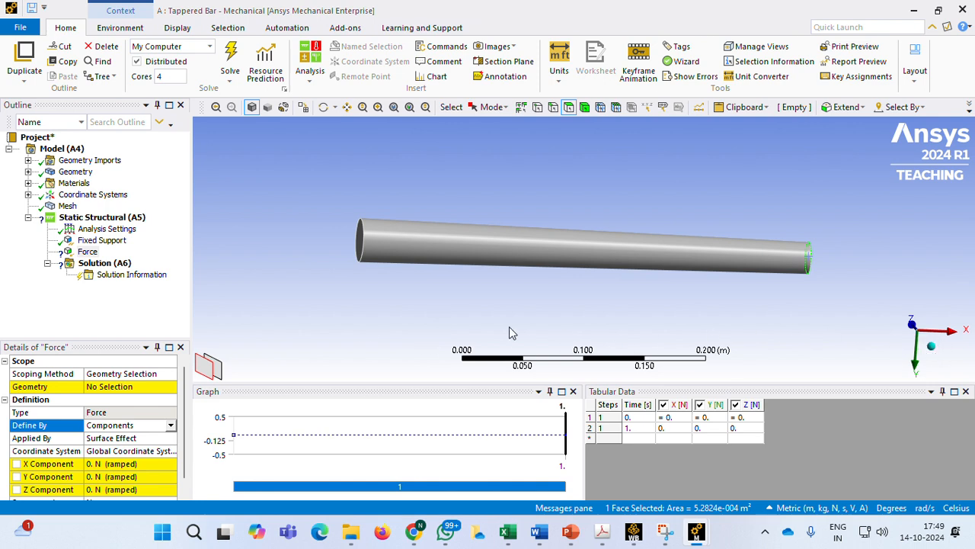
left_click(105, 464)
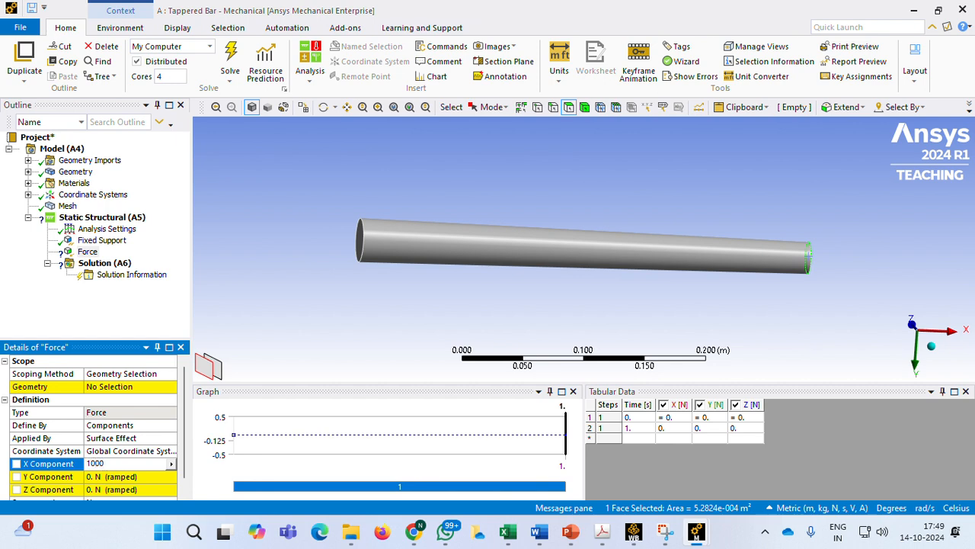
left_click(301, 325)
middle_click_drag(282, 253, 261, 229)
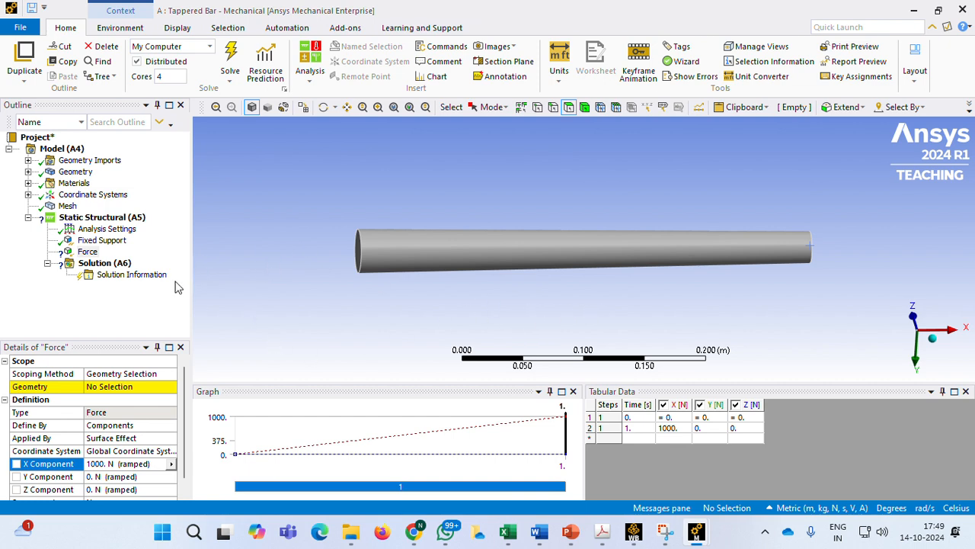
Apply the force to the bar's smaller end face
left_click(110, 265)
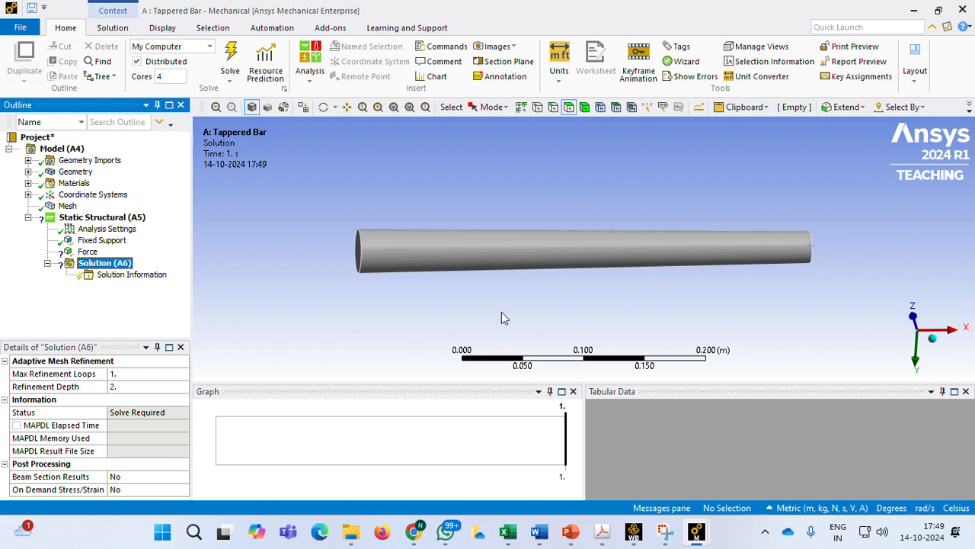
left_click(87, 252)
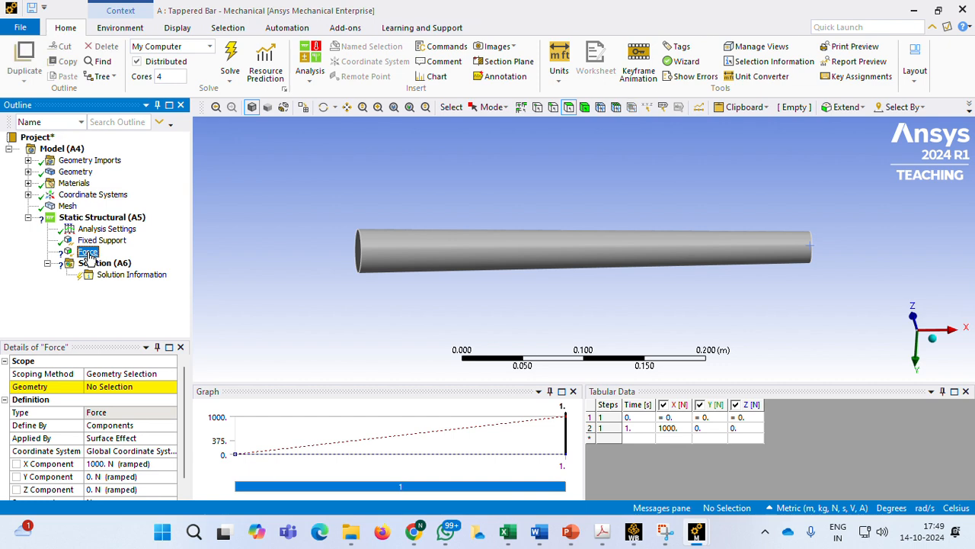
left_click(109, 387)
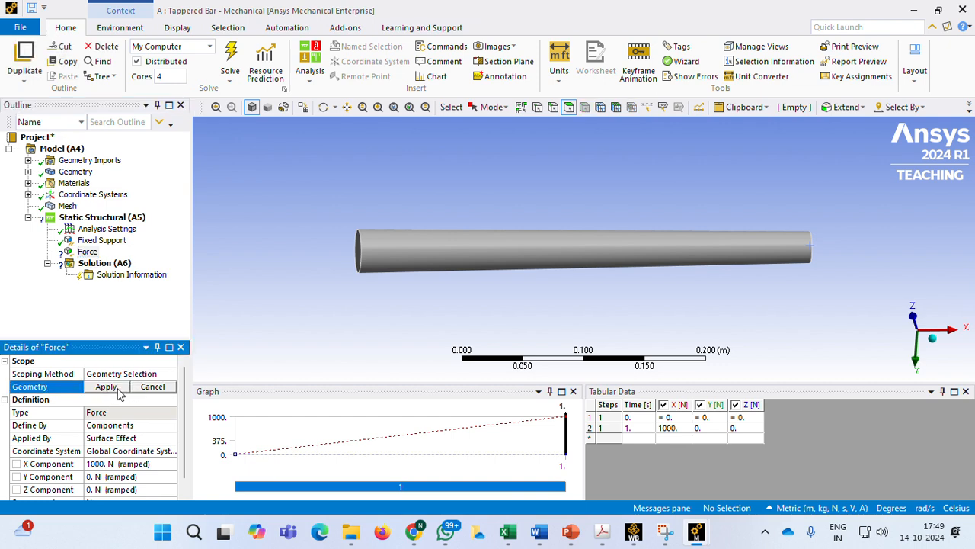
middle_click_drag(722, 322, 652, 319)
left_click(796, 255)
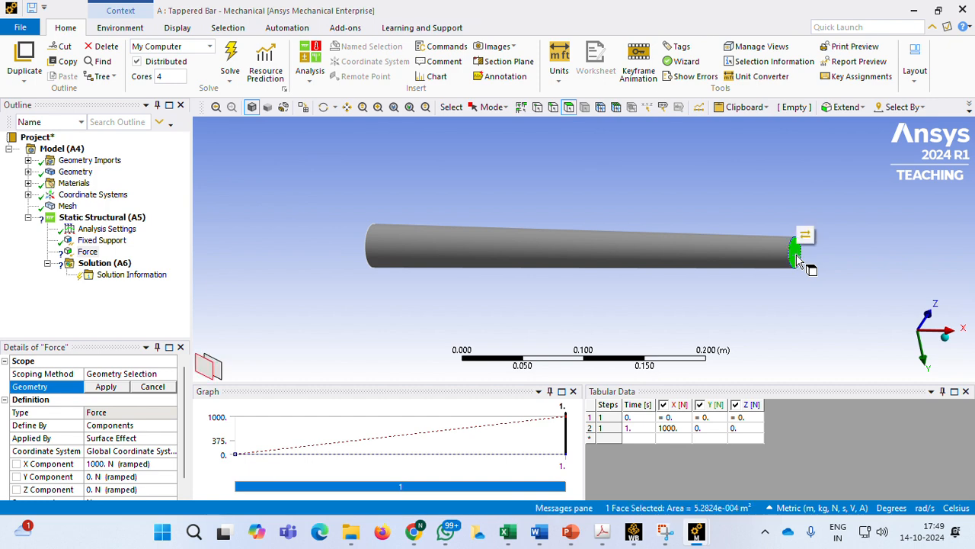
left_click(106, 387)
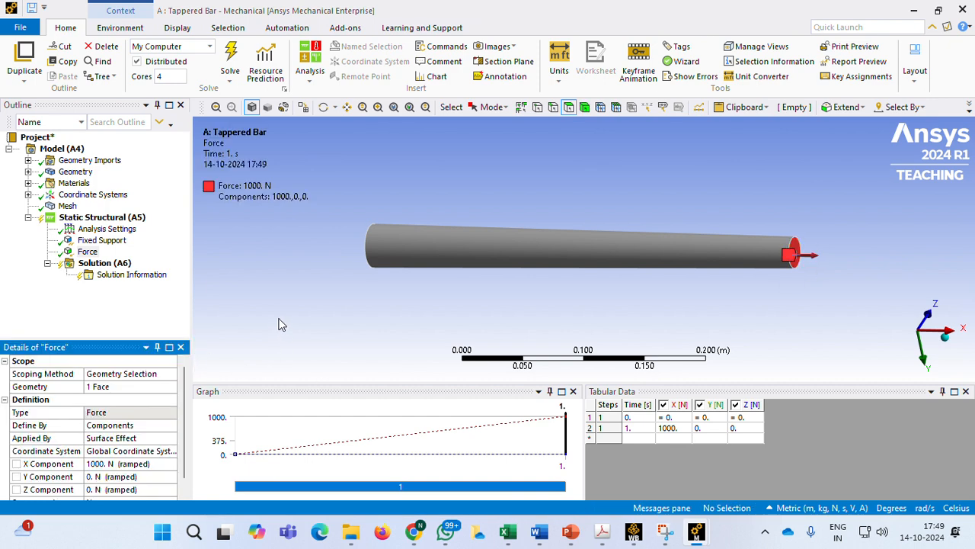
Insert Total Deformation and Equivalent (von-Mises) stress results under Solution
left_click(105, 264)
right_click(108, 267)
mouse_move(151, 275)
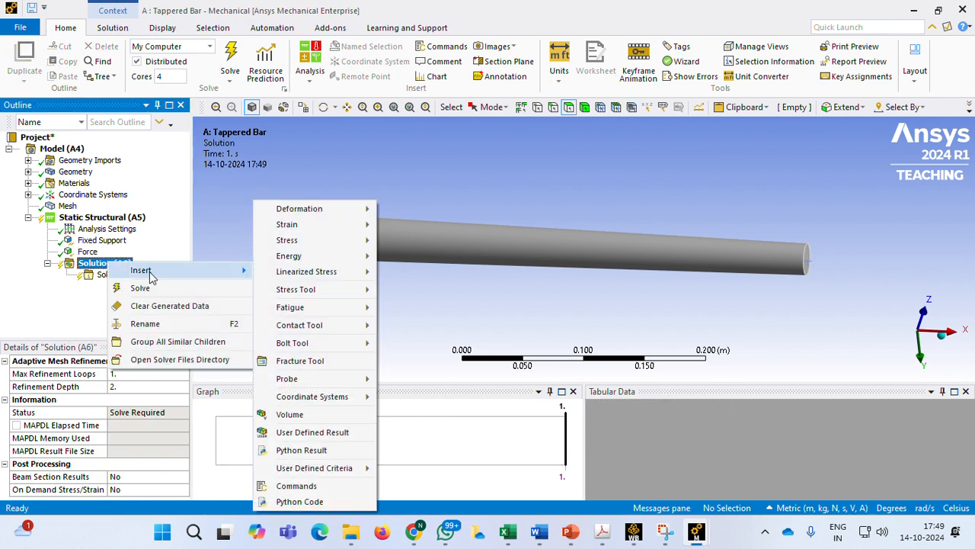
mouse_move(358, 209)
left_click(402, 209)
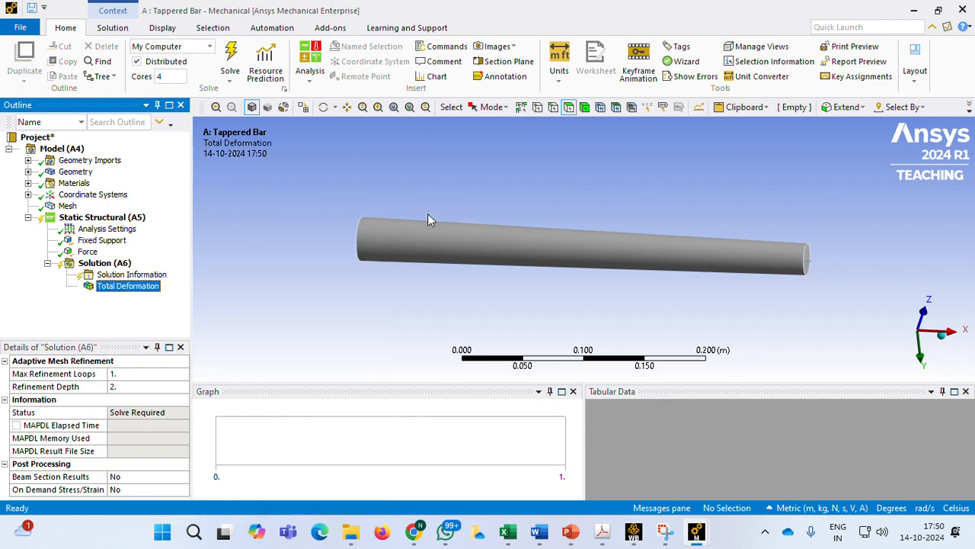
right_click(113, 263)
mouse_move(226, 274)
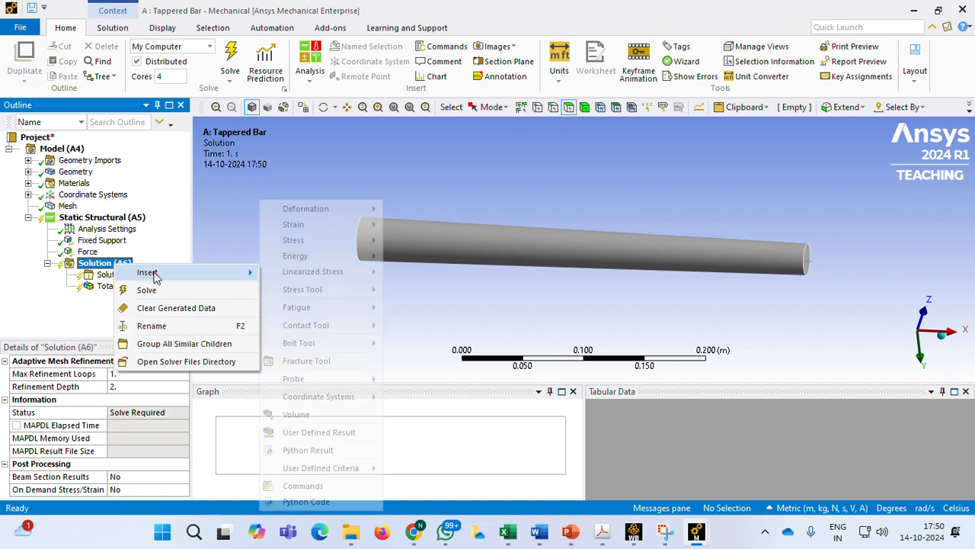
mouse_move(332, 241)
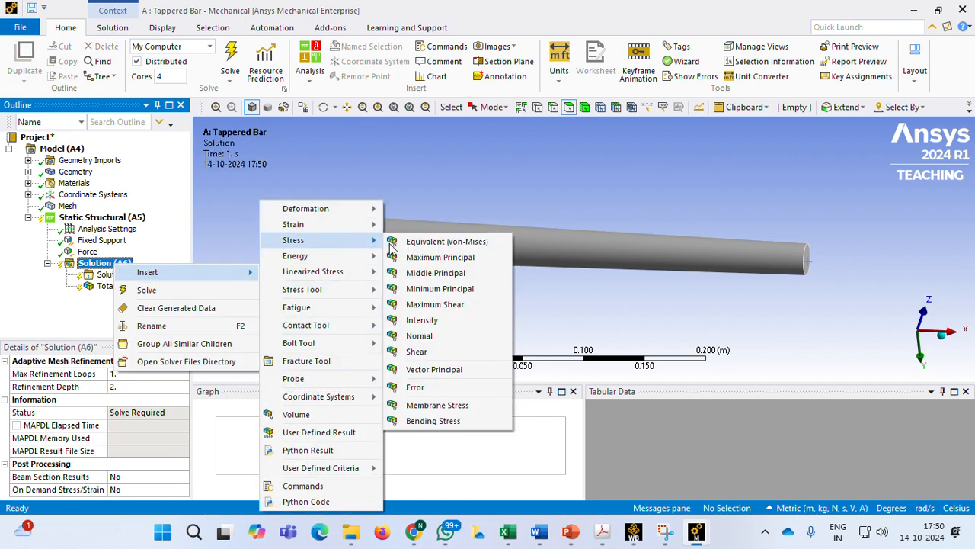
left_click(432, 242)
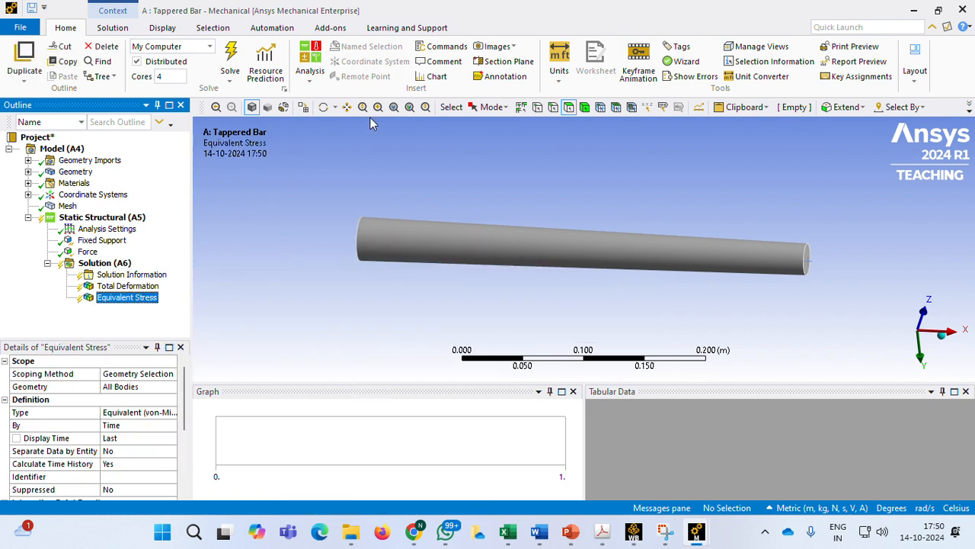
Insert a Force Reaction probe under Solution with Fixed Support as its boundary condition
left_click(112, 263)
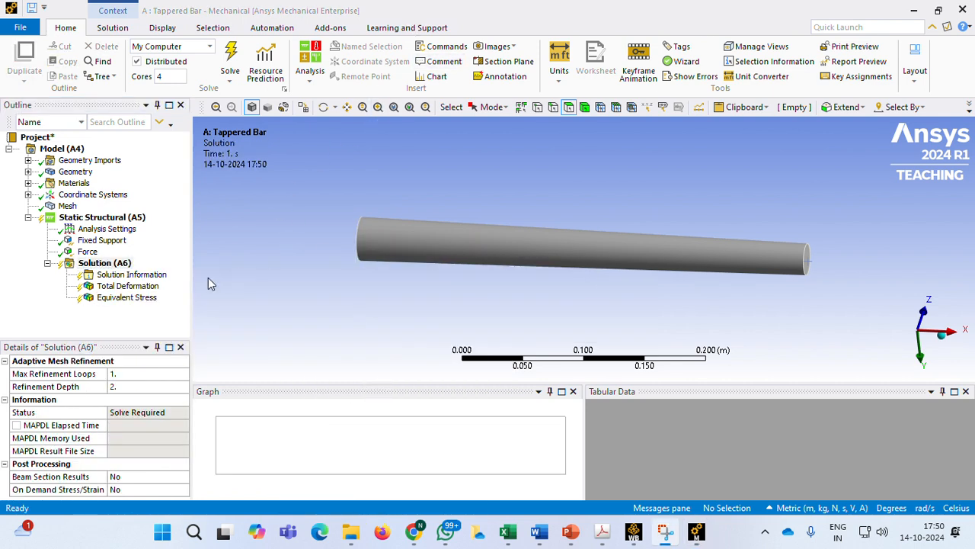
right_click(111, 267)
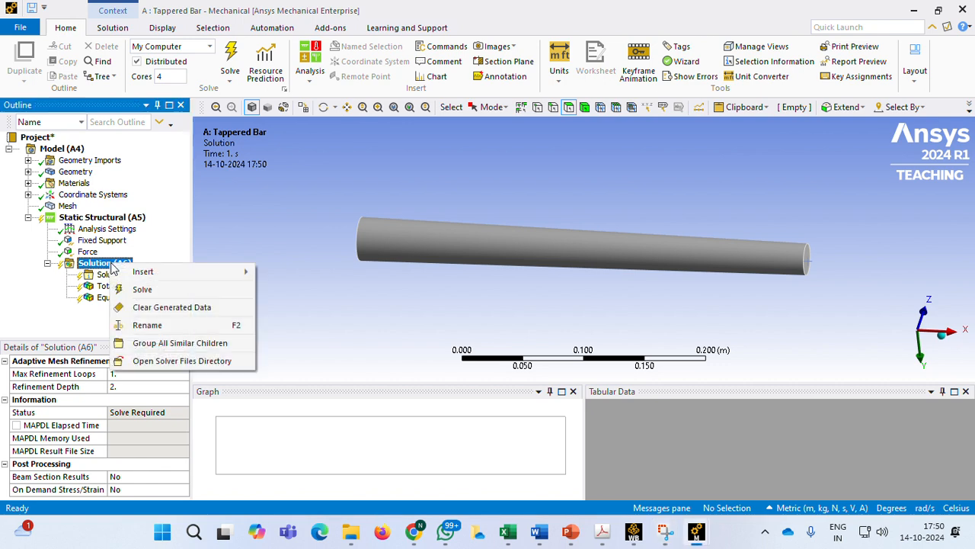
mouse_move(153, 271)
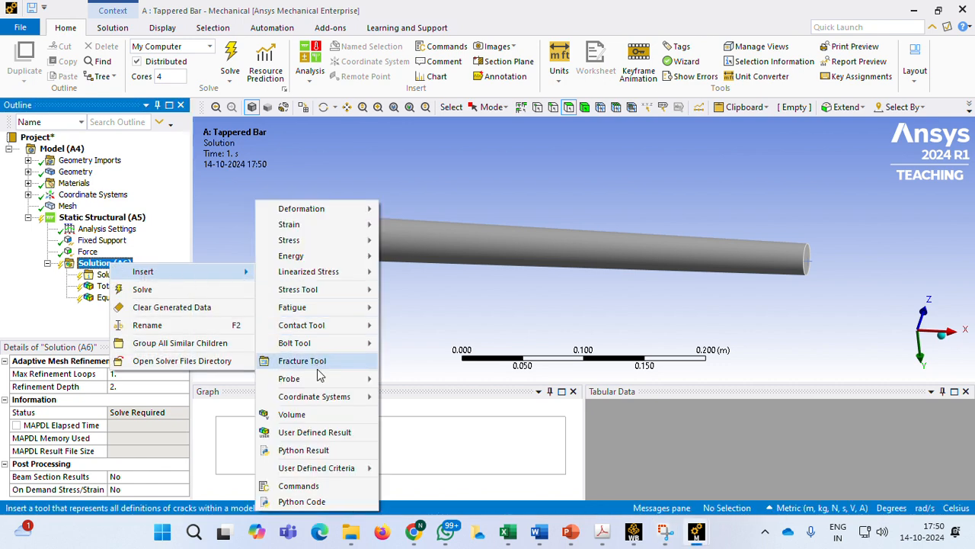
mouse_move(324, 379)
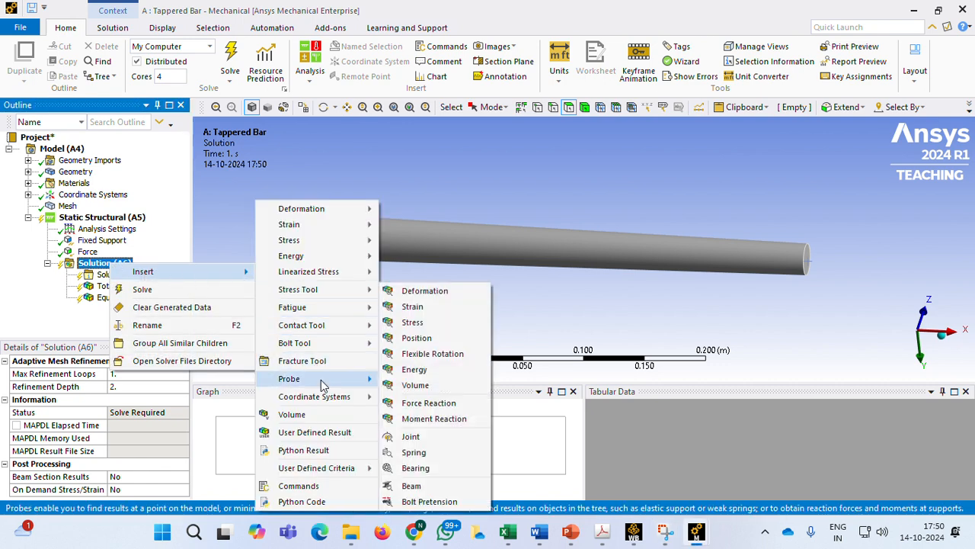
left_click(427, 403)
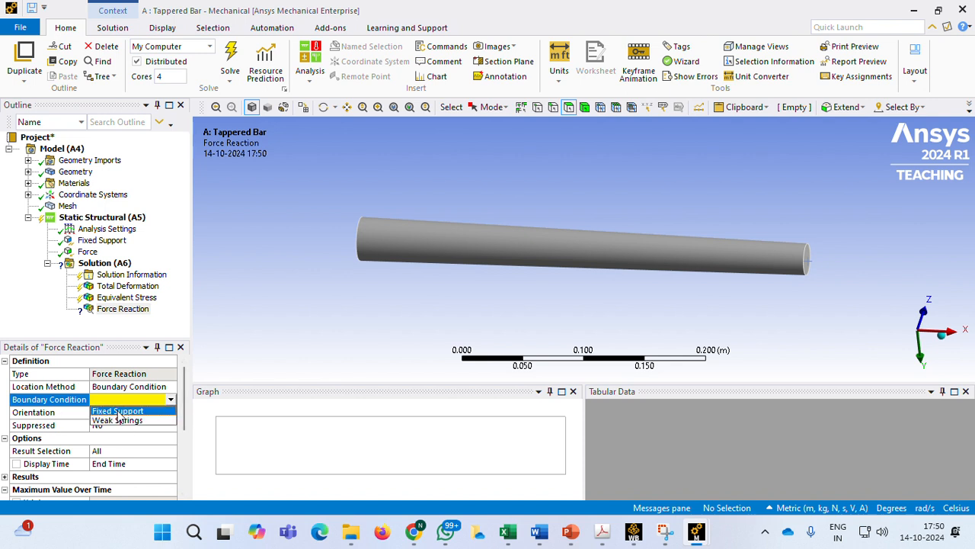
left_click(114, 411)
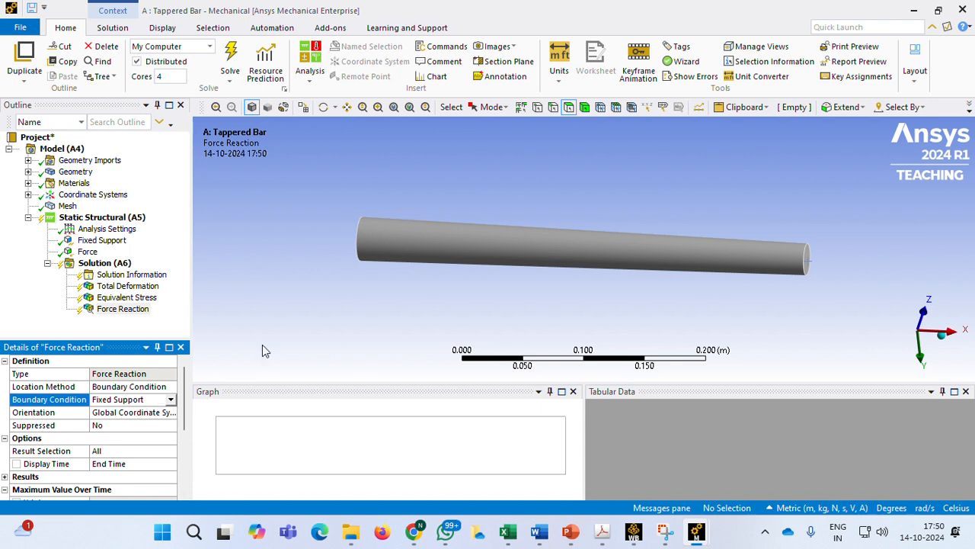
Solve the static structural analysis and play the Total Deformation animation
right_click(107, 267)
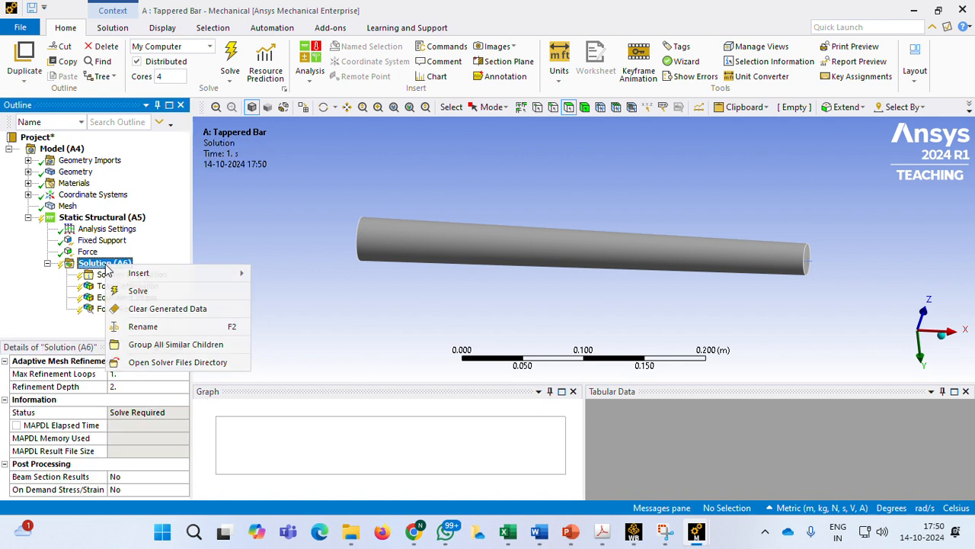
left_click(166, 288)
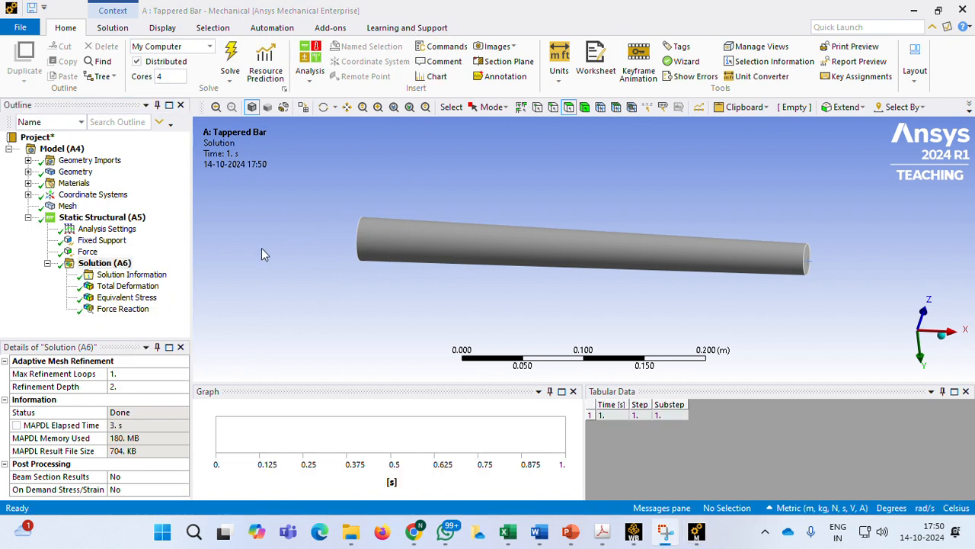
left_click(128, 287)
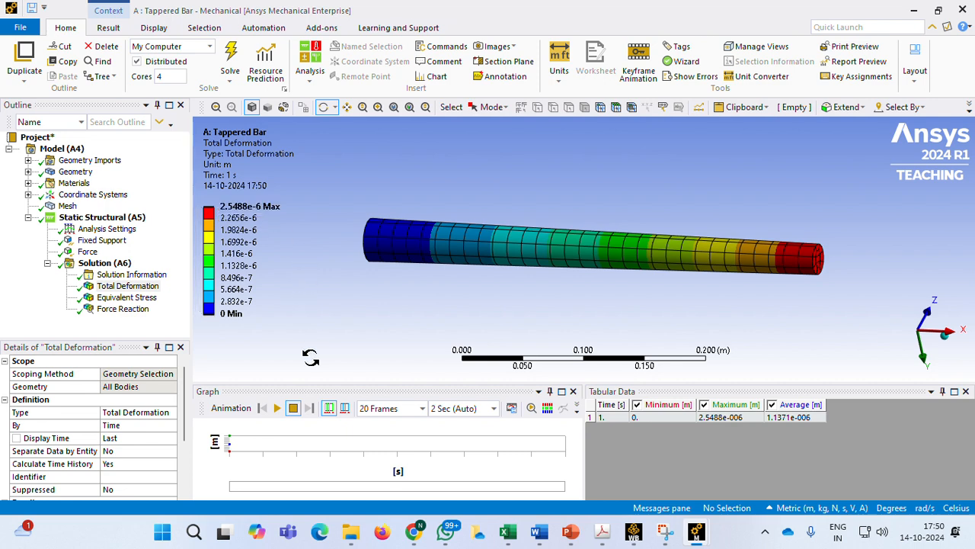
left_click(276, 408)
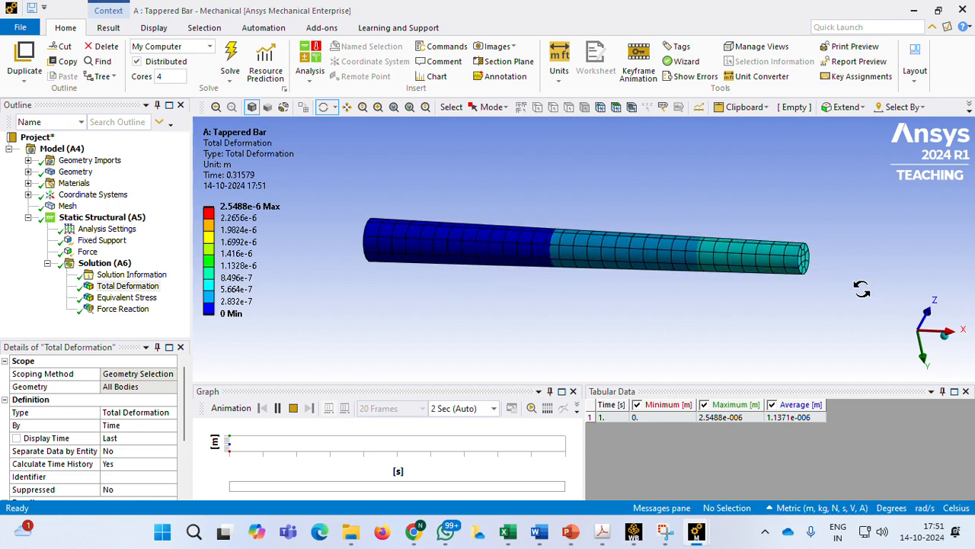
left_click(277, 407)
Review the Equivalent Stress, Force Reaction and Total Deformation results, animating the force reaction
left_click(122, 297)
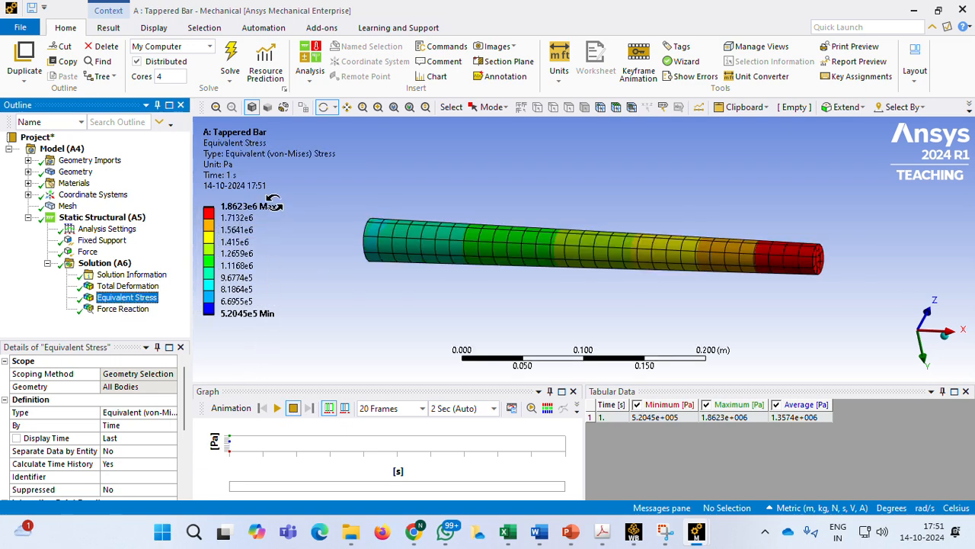
left_click(136, 310)
left_click_drag(322, 266, 351, 284)
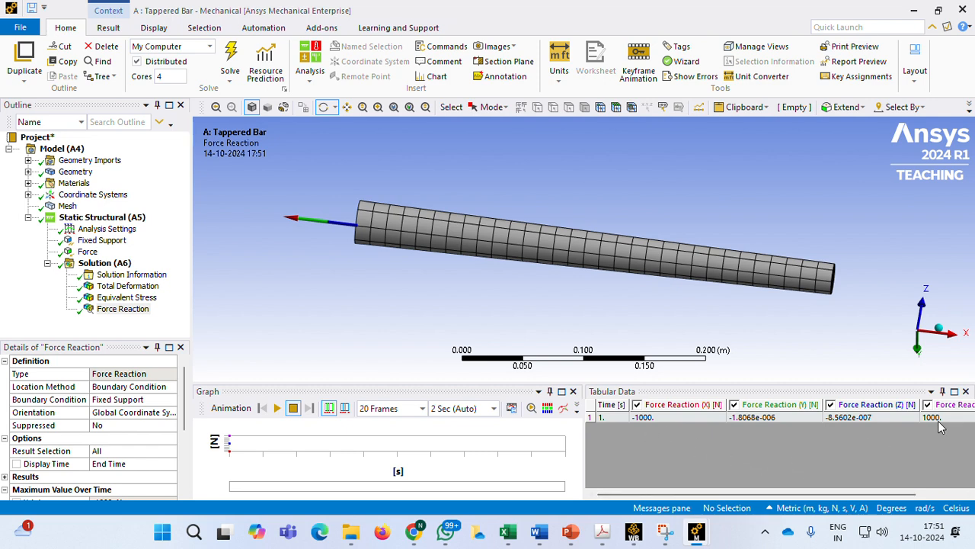
left_click(276, 408)
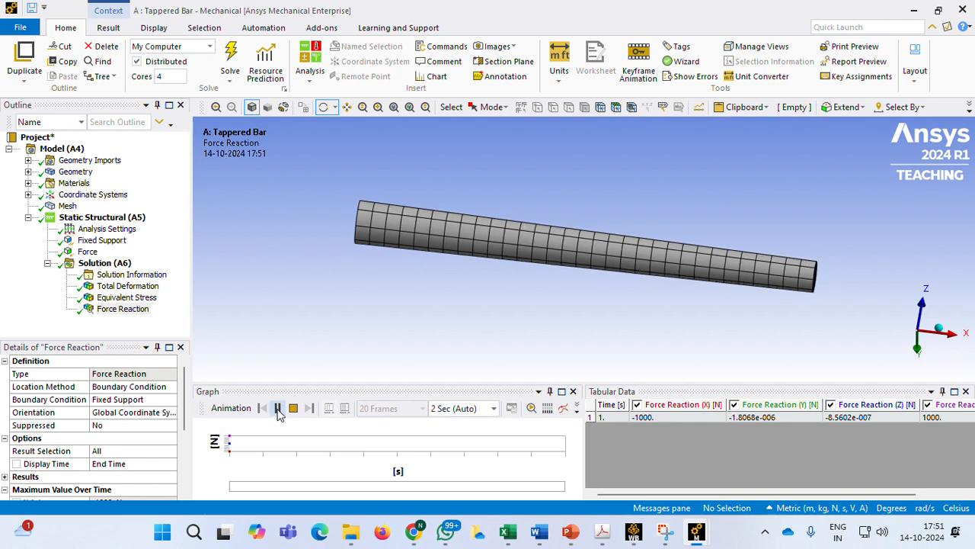
left_click(276, 409)
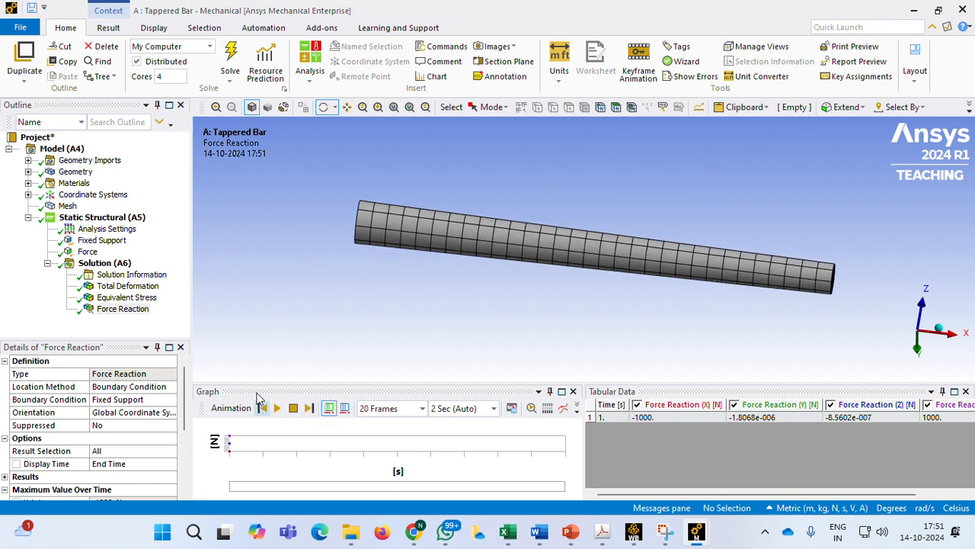
left_click(128, 287)
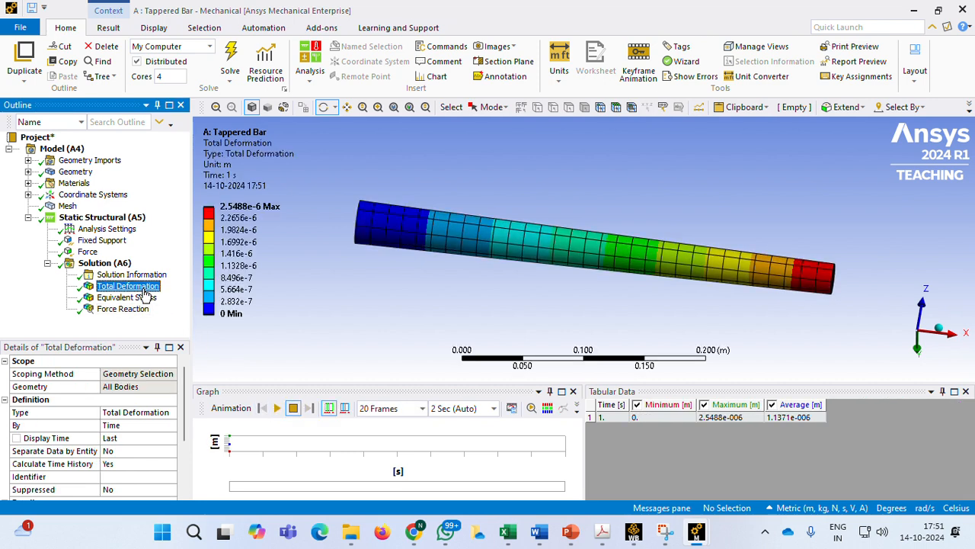
Generate the report preview of the simulation and skim its contents
left_click(858, 62)
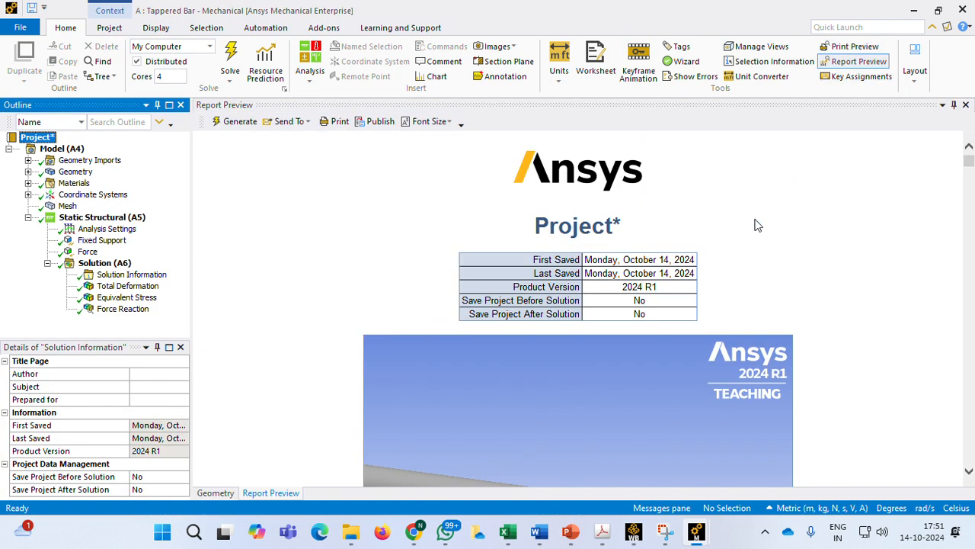
scroll(608, 303, "down", 15)
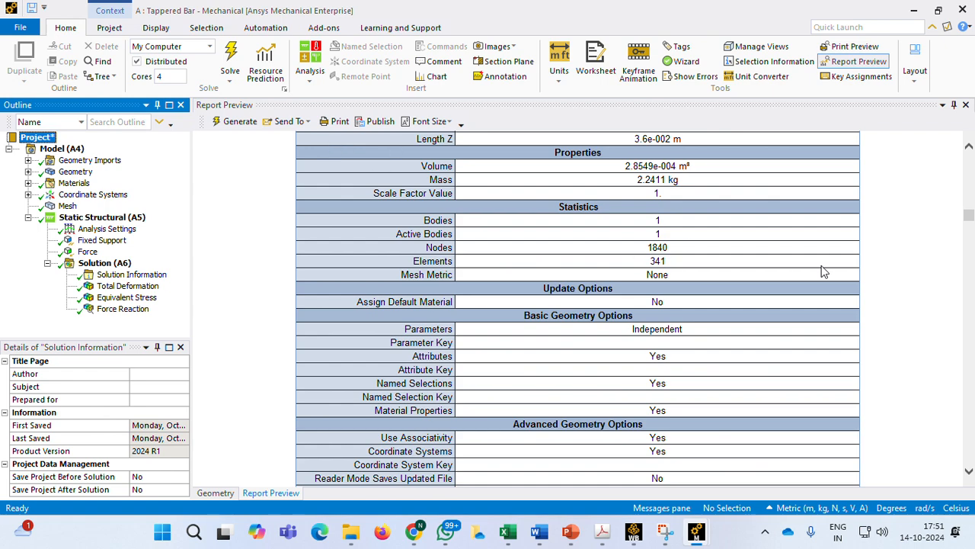
left_click_drag(971, 221, 970, 160)
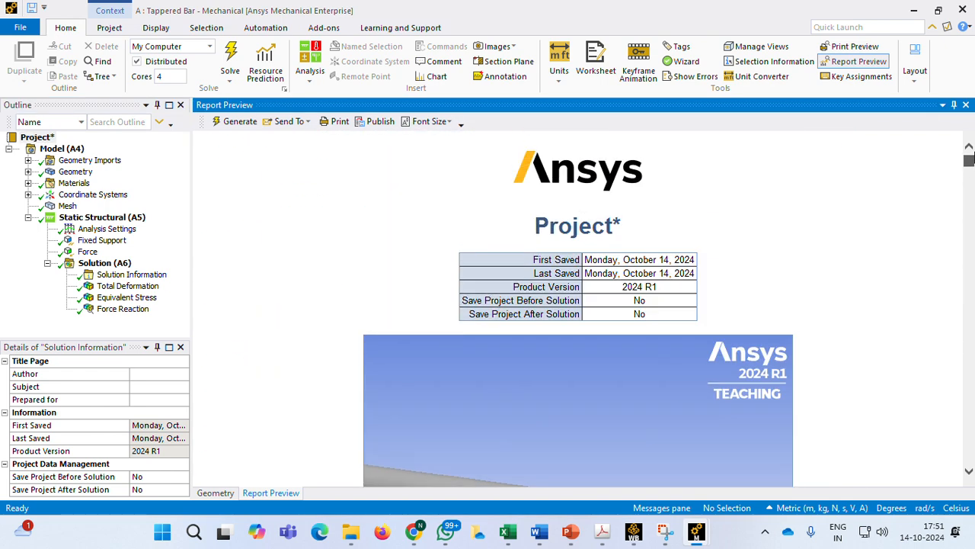